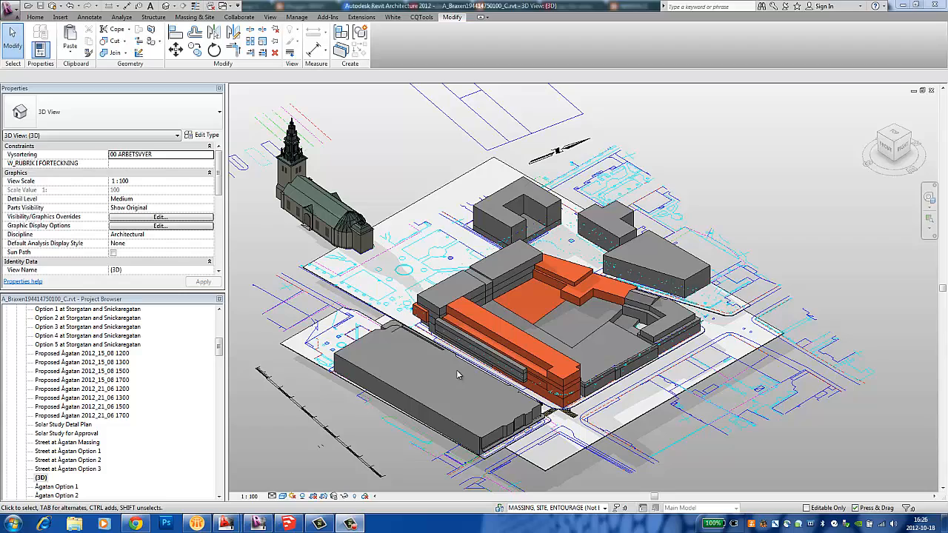
# Examine the orange new-volume masses and the surrounding grey building masses of the city block in the 3D view.
pyautogui.scroll(1, 334, 389)
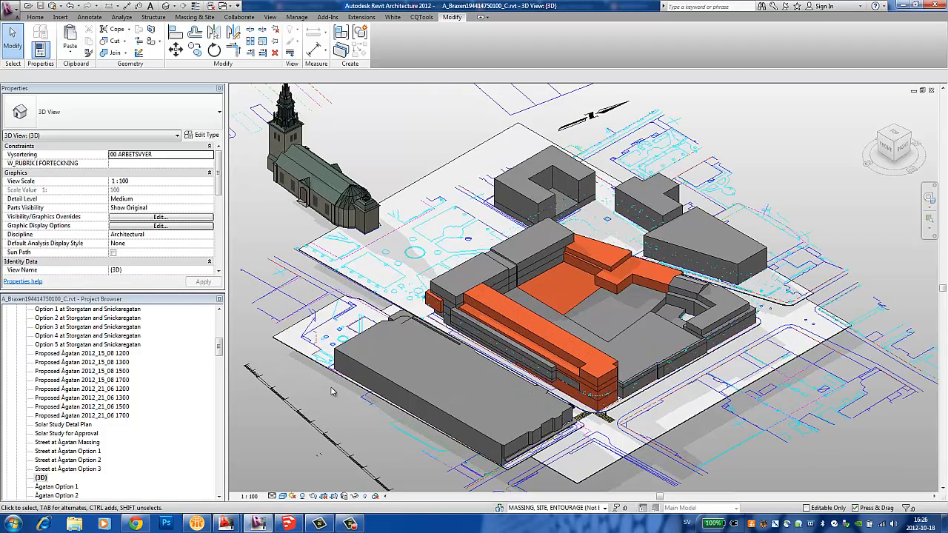
pyautogui.moveTo(302, 348); pyautogui.dragTo(315, 349, button='middle')
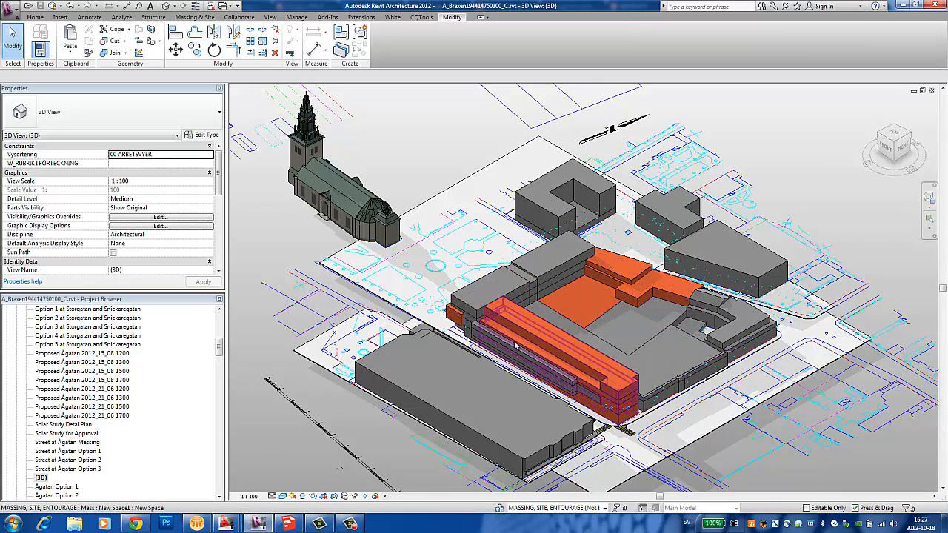
pyautogui.scroll(3, 534, 408)
pyautogui.moveTo(525, 418); pyautogui.dragTo(496, 398, button='middle')
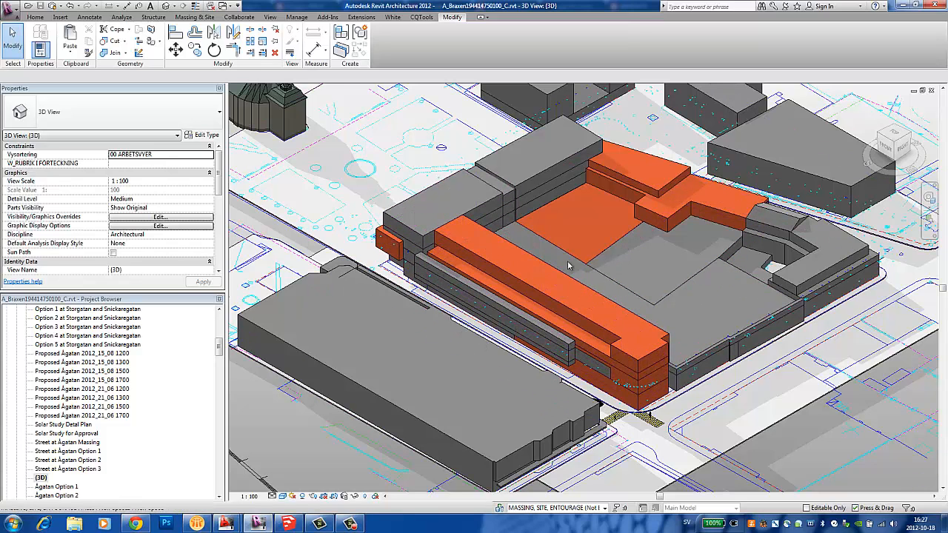
pyautogui.click(531, 201)
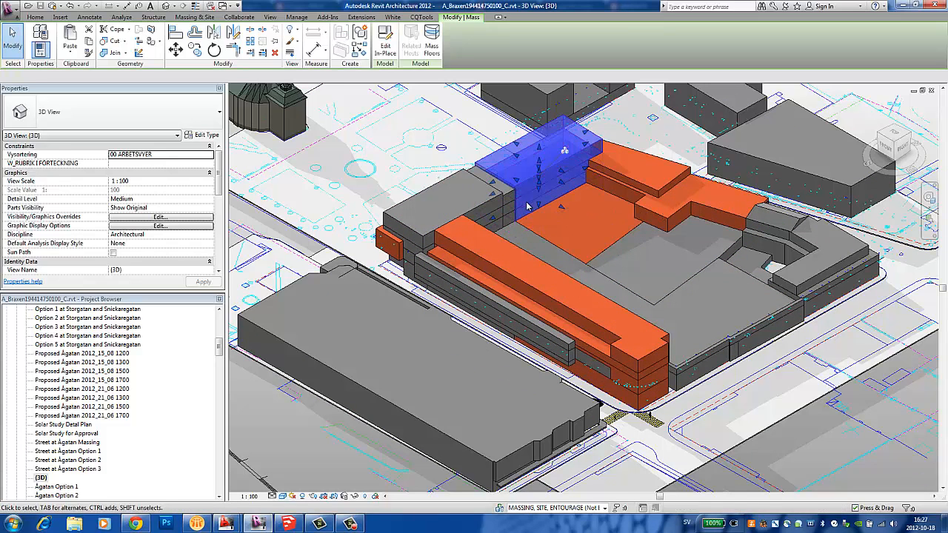
pyautogui.click(646, 445)
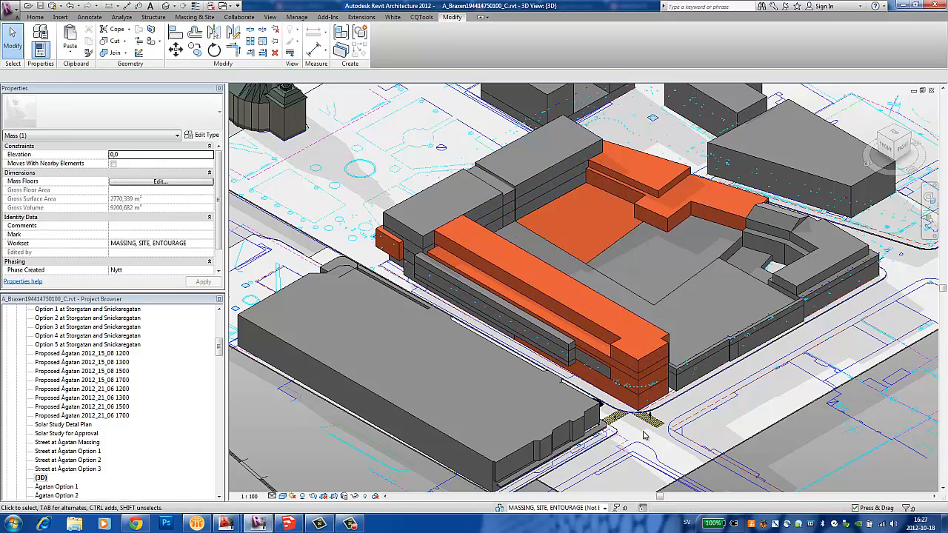
pyautogui.scroll(4, 646, 437)
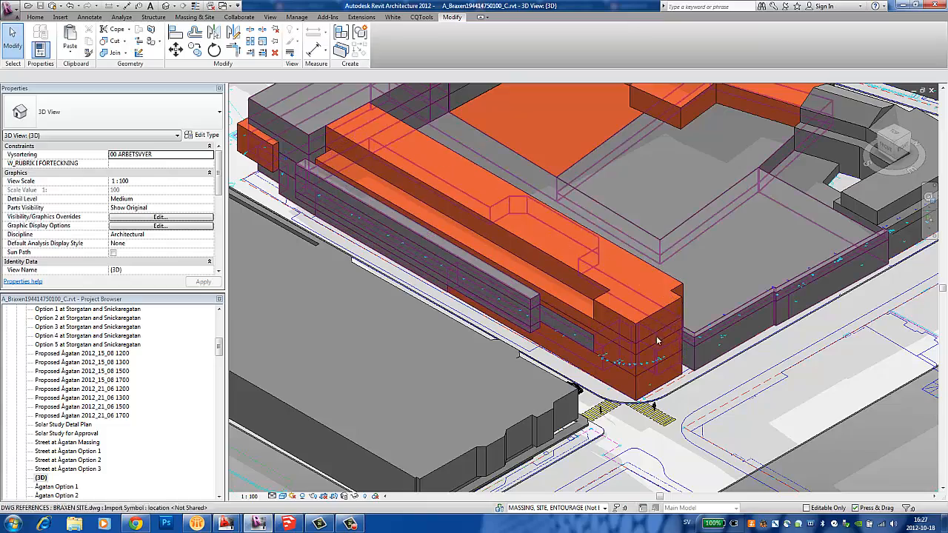
pyautogui.scroll(-5, 586, 370)
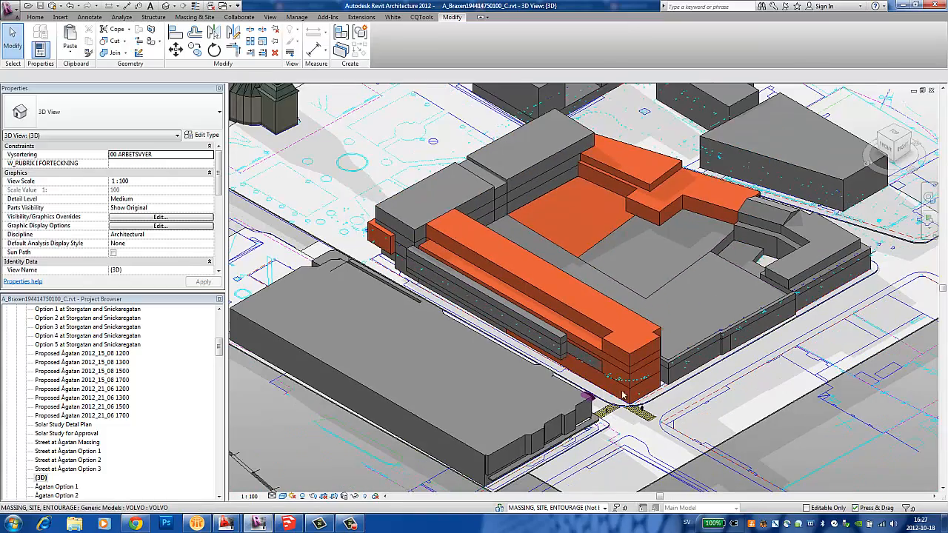
pyautogui.scroll(5, 377, 164)
pyautogui.scroll(-2, 437, 377)
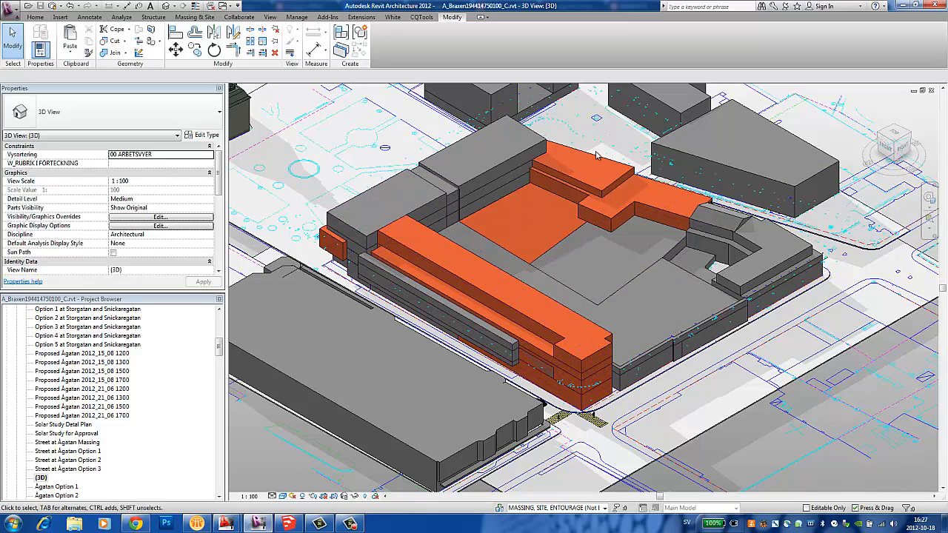
pyautogui.moveTo(652, 306); pyautogui.dragTo(706, 309, button='middle')
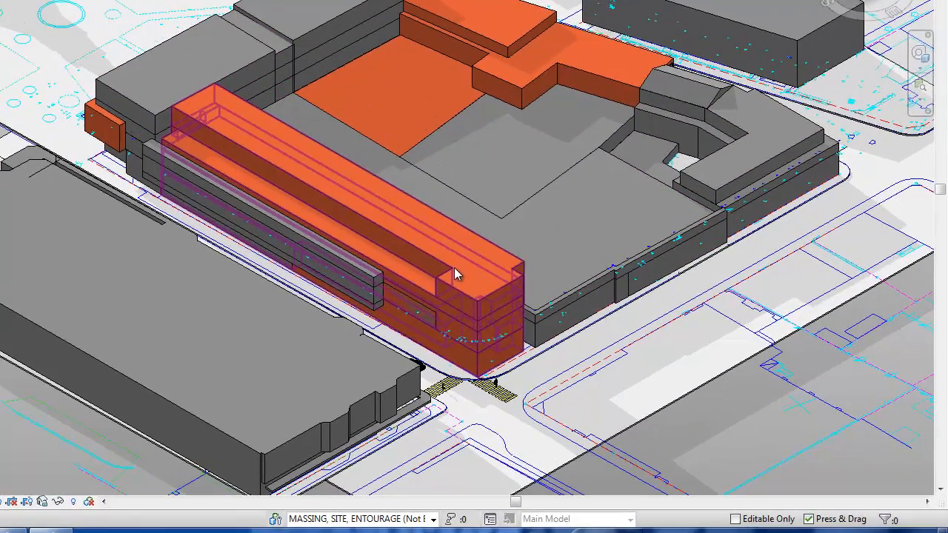
# Edit the long orange corner mass in place and open the material selection for its upper form.
pyautogui.click(521, 301)
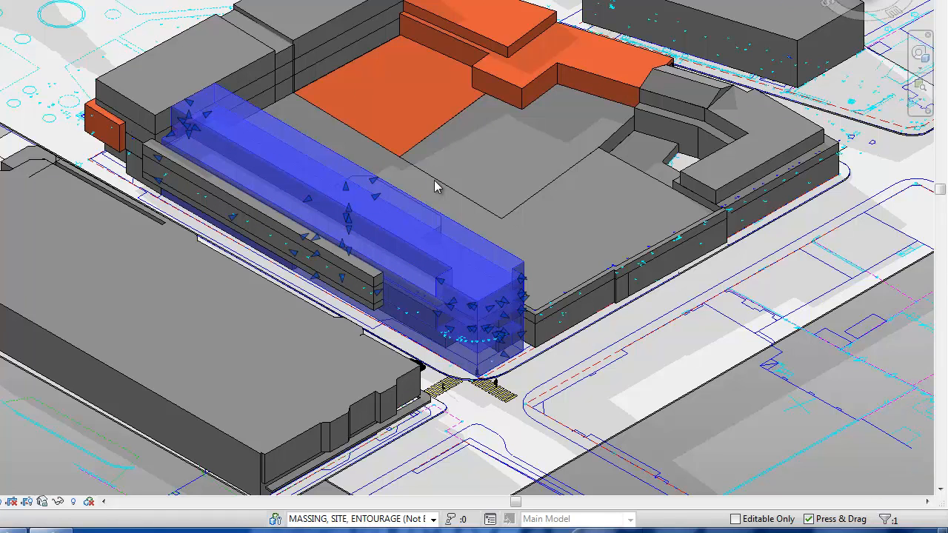
pyautogui.press('Escape')
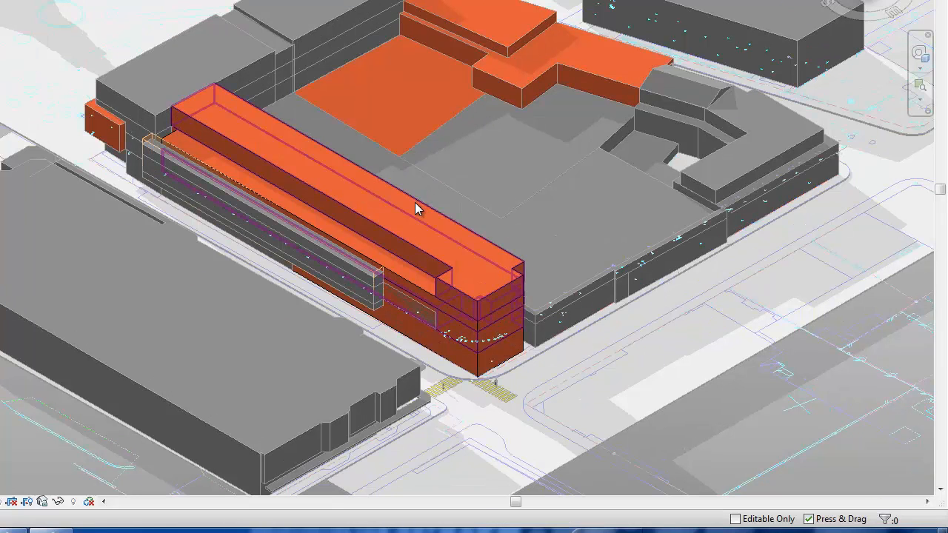
pyautogui.click(415, 210)
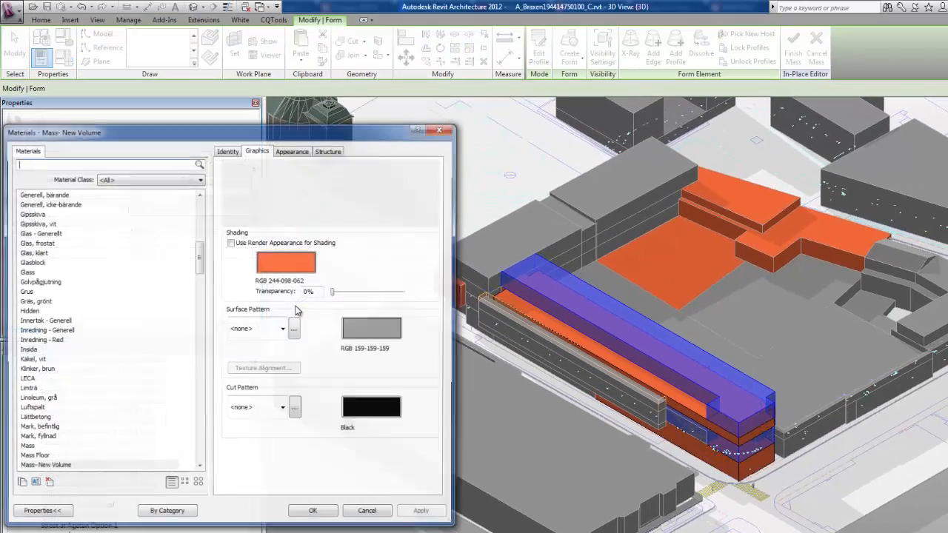
pyautogui.moveTo(175, 137); pyautogui.dragTo(408, 115)
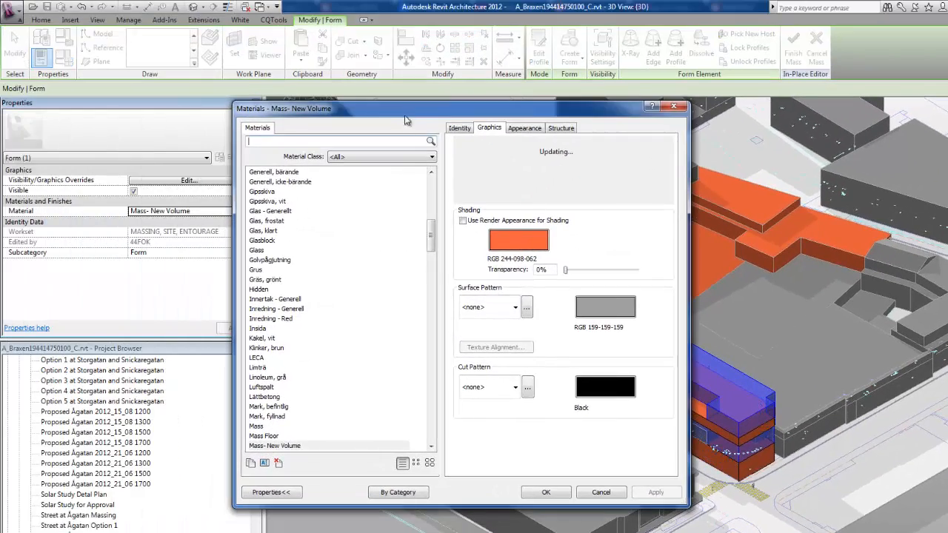
# Duplicate the material "Mass- New Volume" under the name "Mass- New Department Store".
pyautogui.click(260, 429)
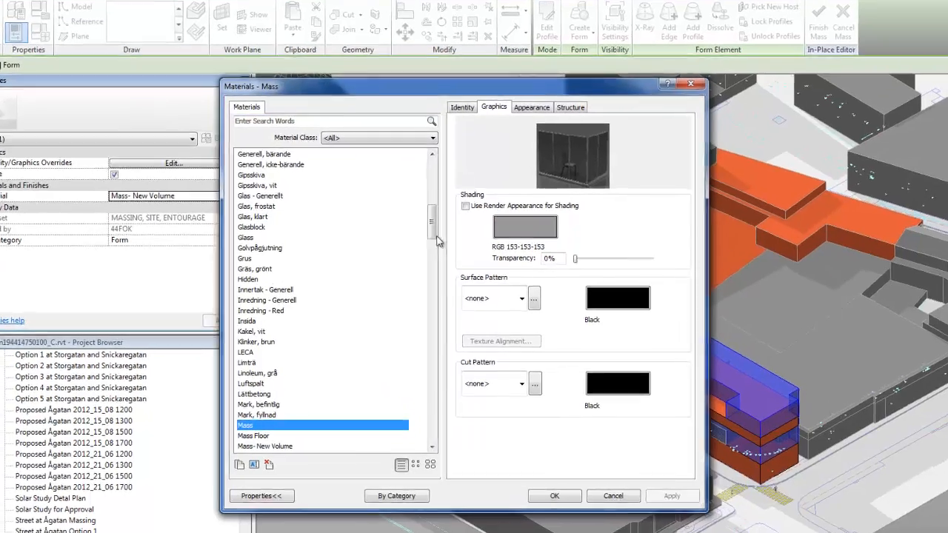
pyautogui.scroll(-2, 318, 407)
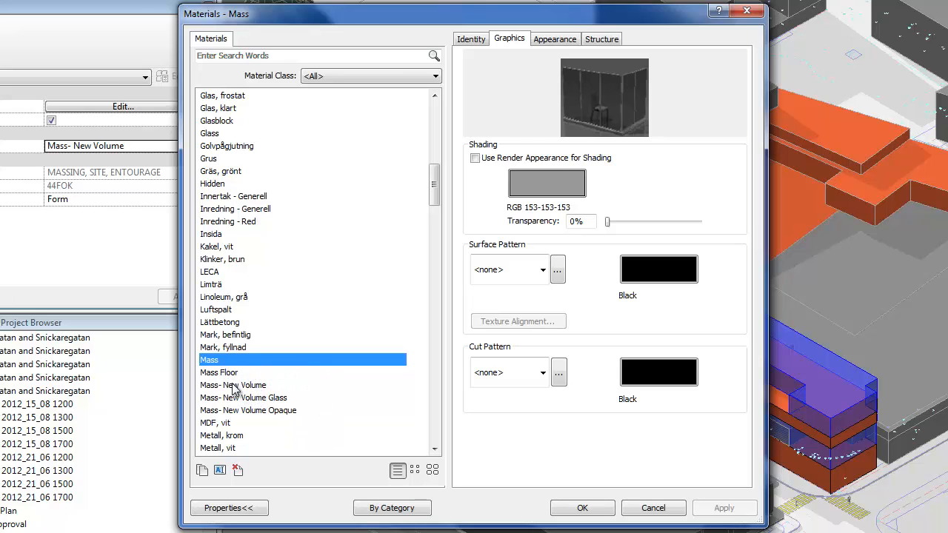
pyautogui.click(232, 386)
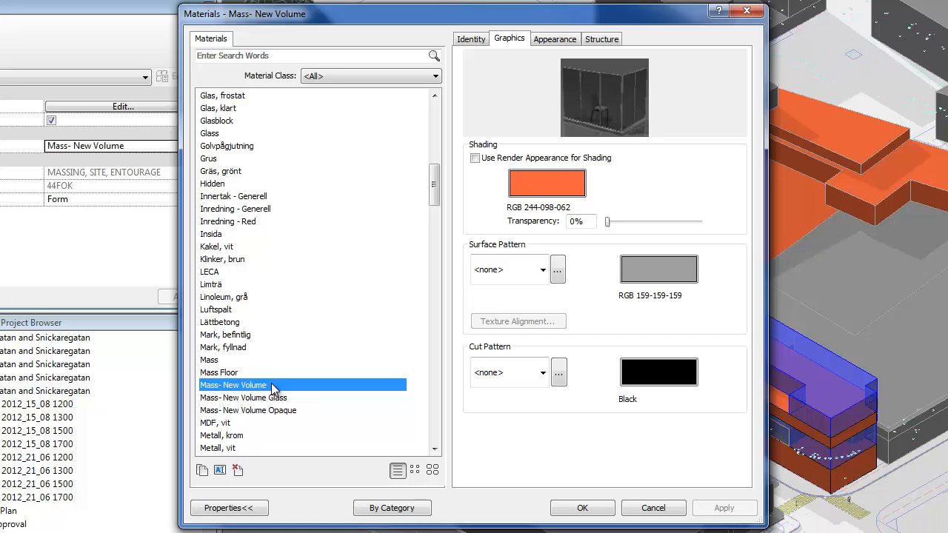
pyautogui.click(201, 471)
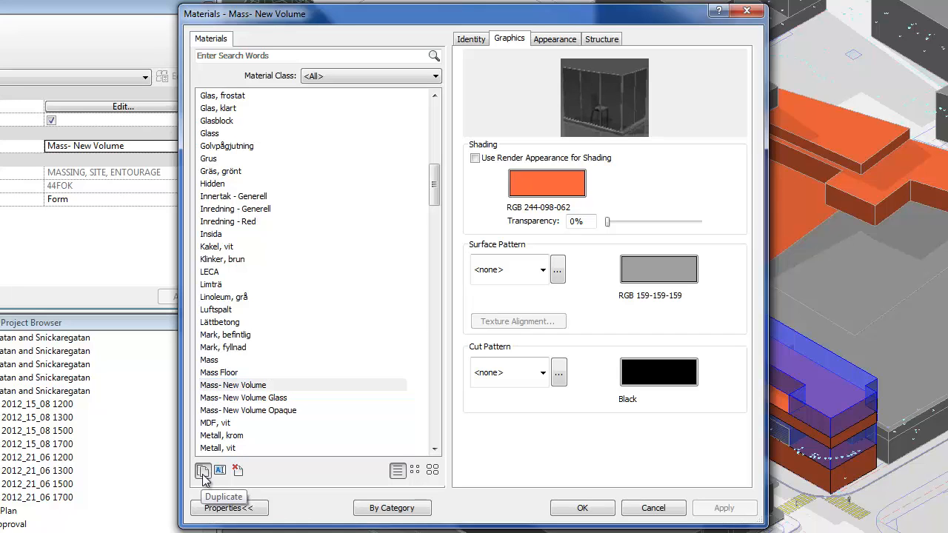
pyautogui.click(497, 271)
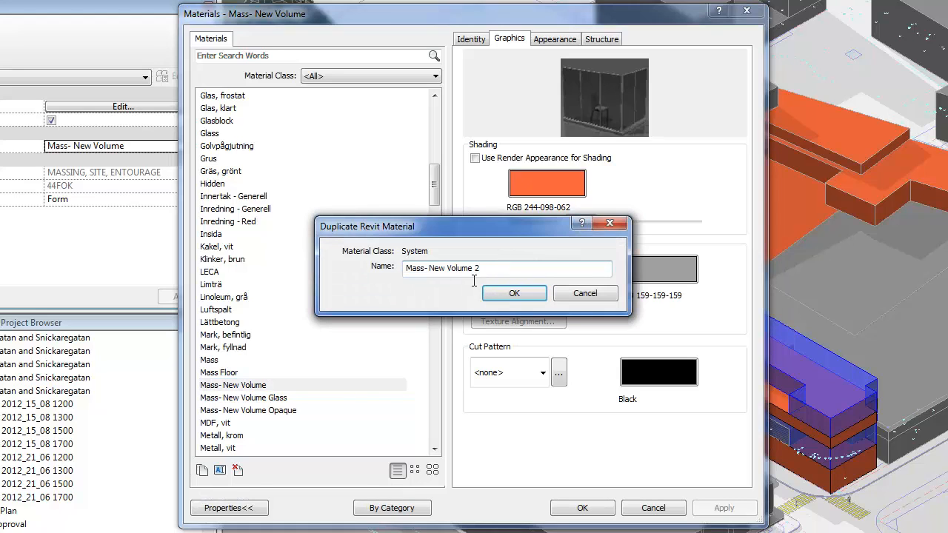
pyautogui.moveTo(474, 280); pyautogui.dragTo(453, 285)
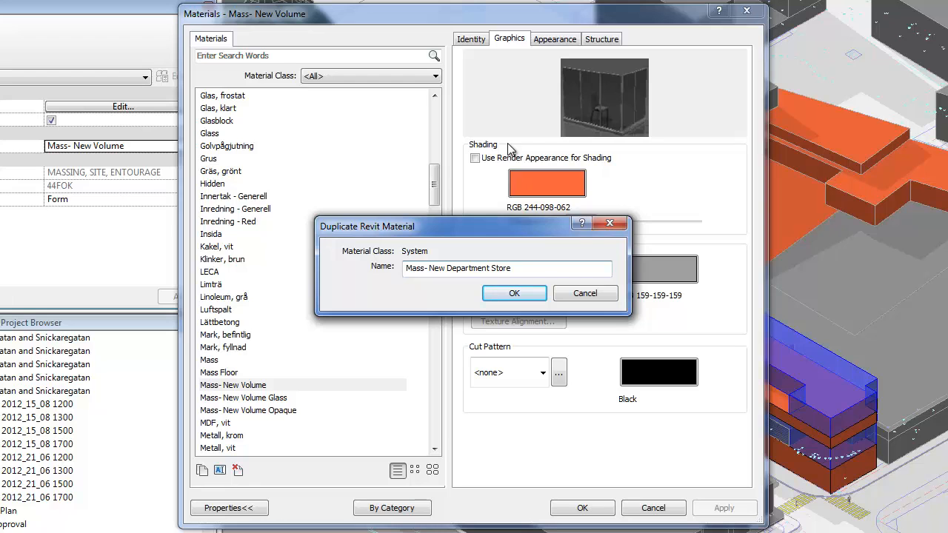
pyautogui.click(514, 294)
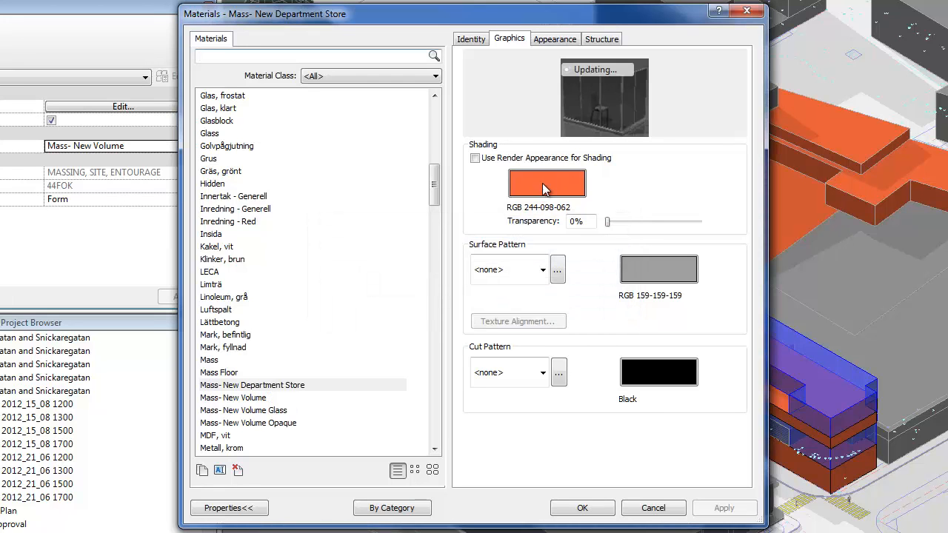
# Set the shading colour of the "Mass- New Department Store" material to green, RGB 141-228-012.
pyautogui.click(548, 183)
pyautogui.moveTo(557, 214); pyautogui.dragTo(529, 170)
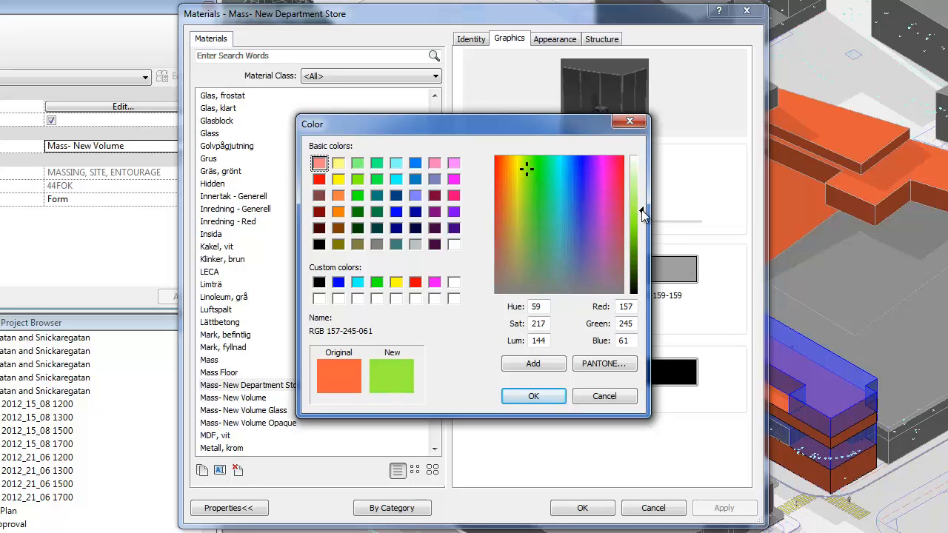
pyautogui.moveTo(643, 214); pyautogui.dragTo(642, 219)
pyautogui.click(528, 169)
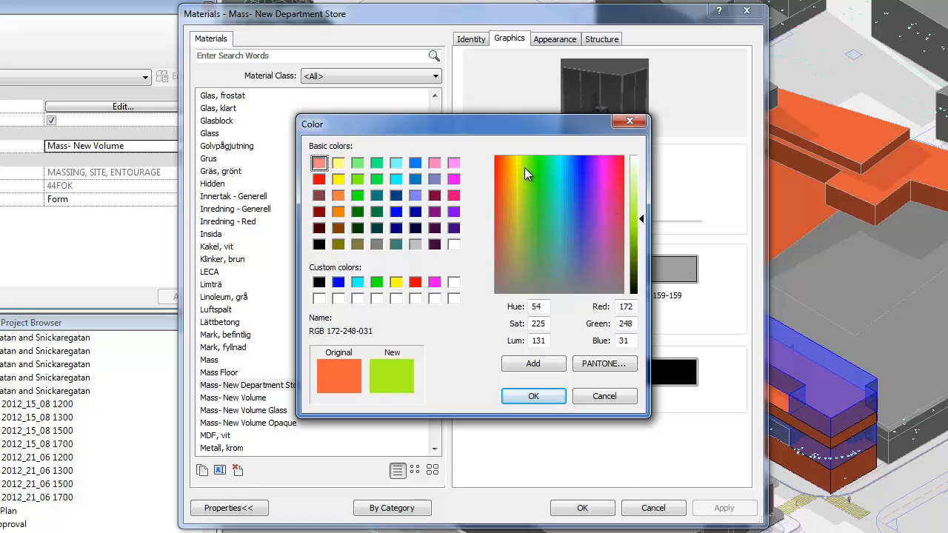
pyautogui.moveTo(642, 225); pyautogui.dragTo(643, 234)
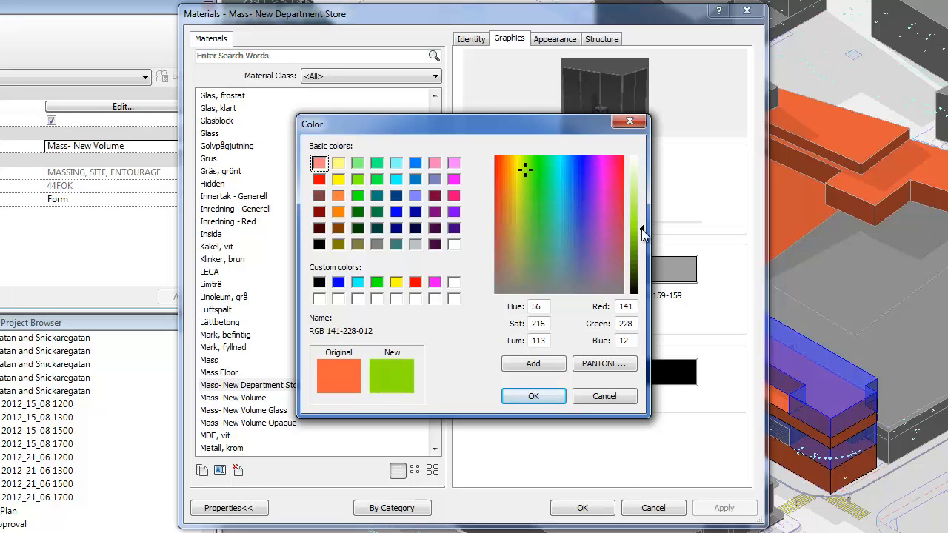
pyautogui.click(533, 397)
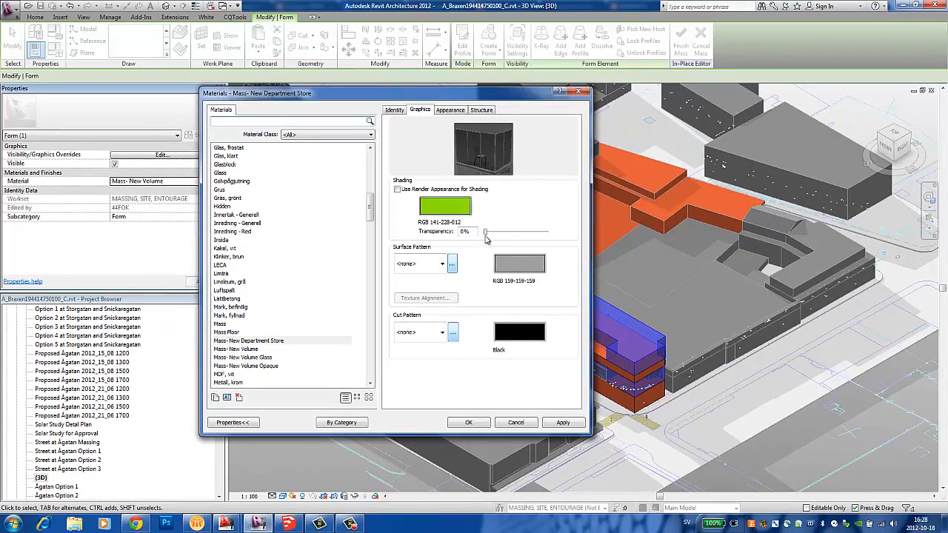
# Set the new material's transparency to 13% and assign the material to the selected upper form.
pyautogui.moveTo(488, 234); pyautogui.dragTo(495, 234)
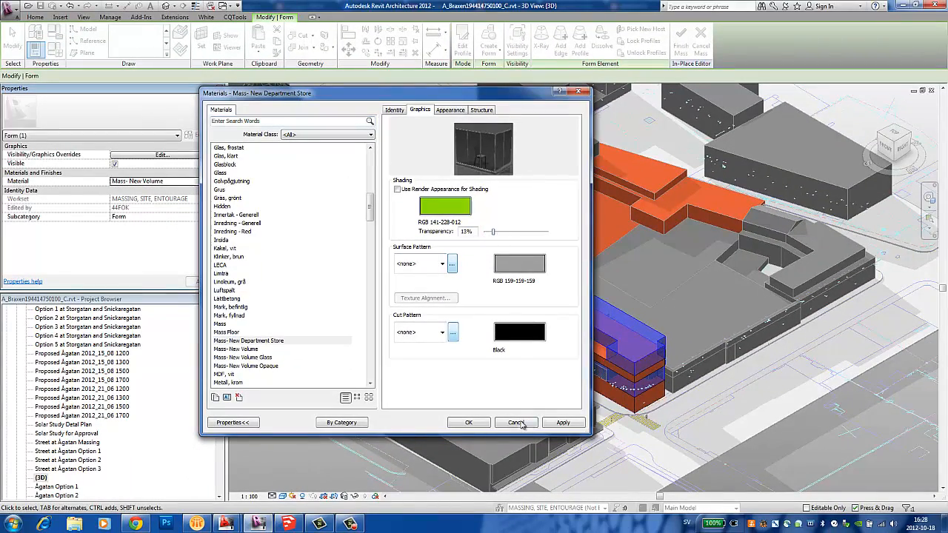
pyautogui.click(469, 423)
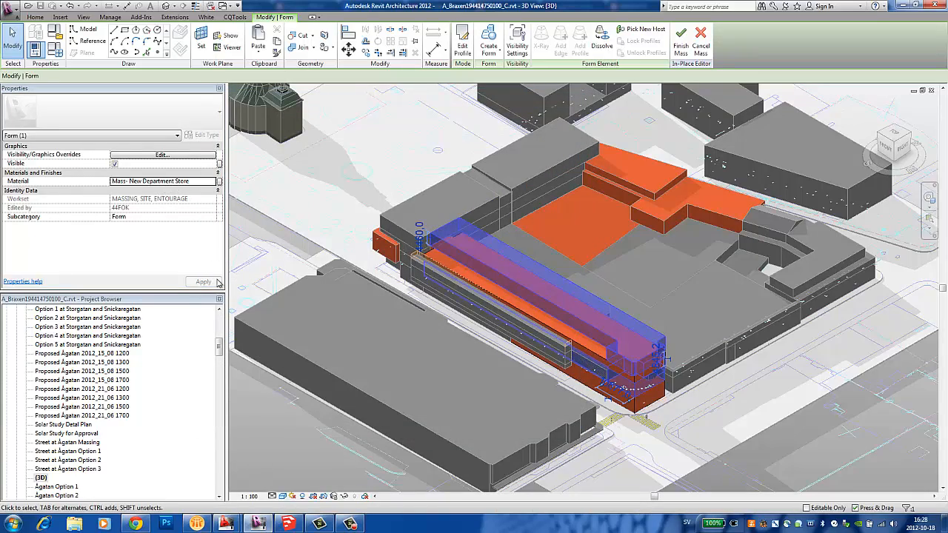
pyautogui.click(331, 191)
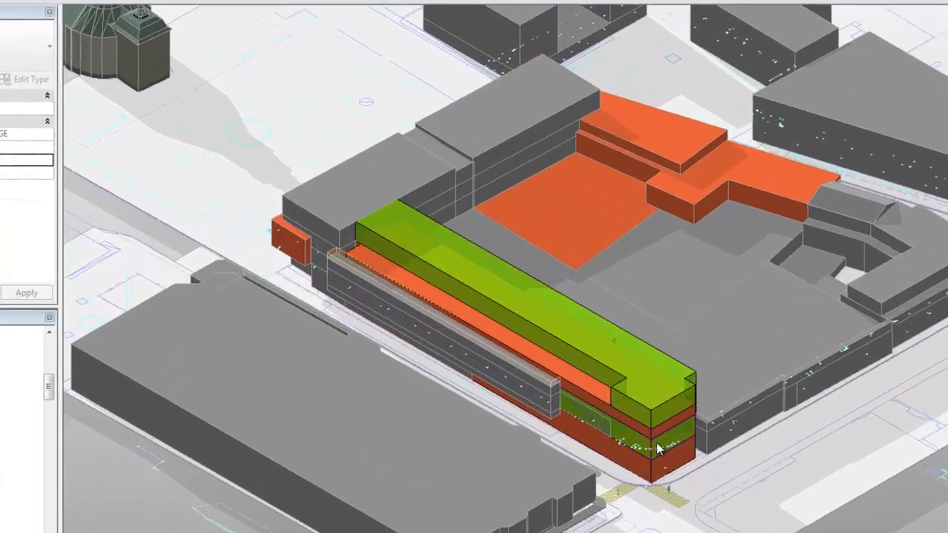
# Assign the material "Mass- New Department Store" to the orange form directly beneath the green upper volume.
pyautogui.scroll(2, 634, 384)
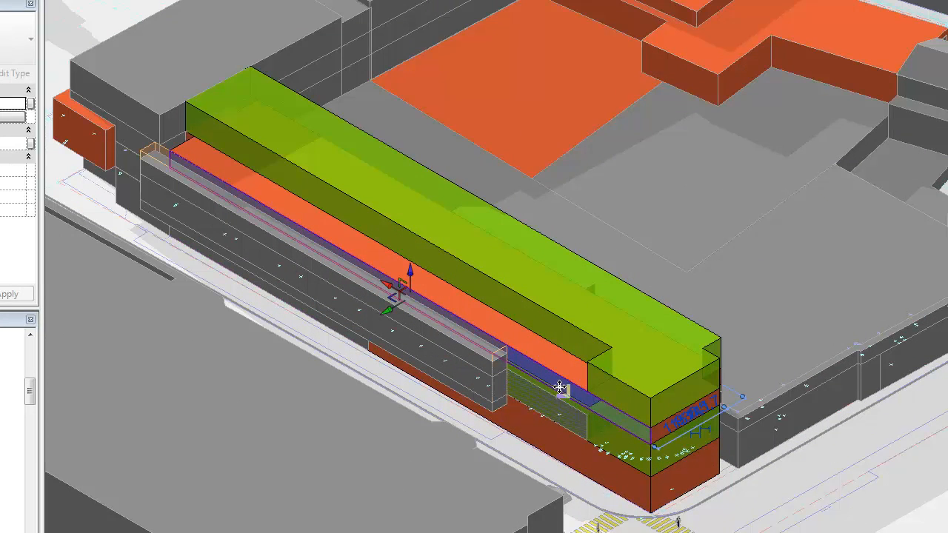
pyautogui.press('Tab')
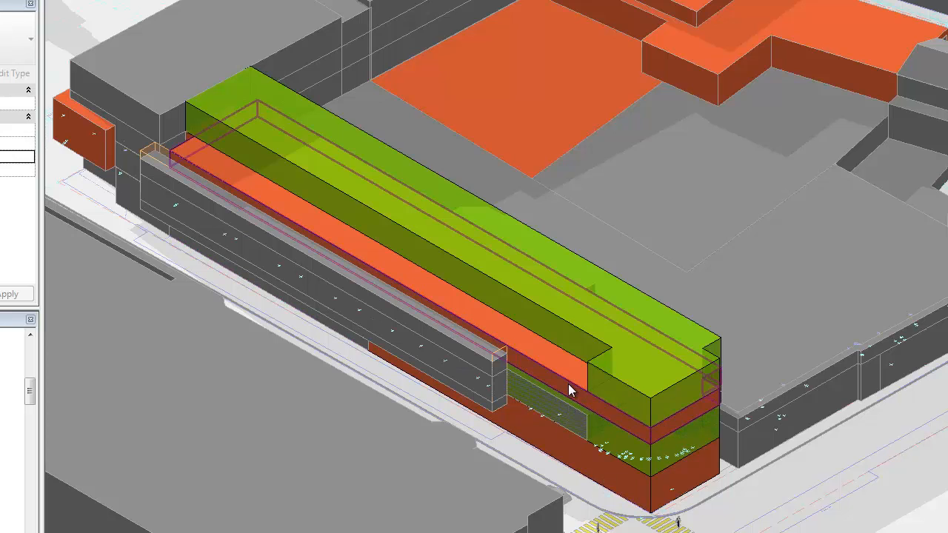
pyautogui.click(568, 384)
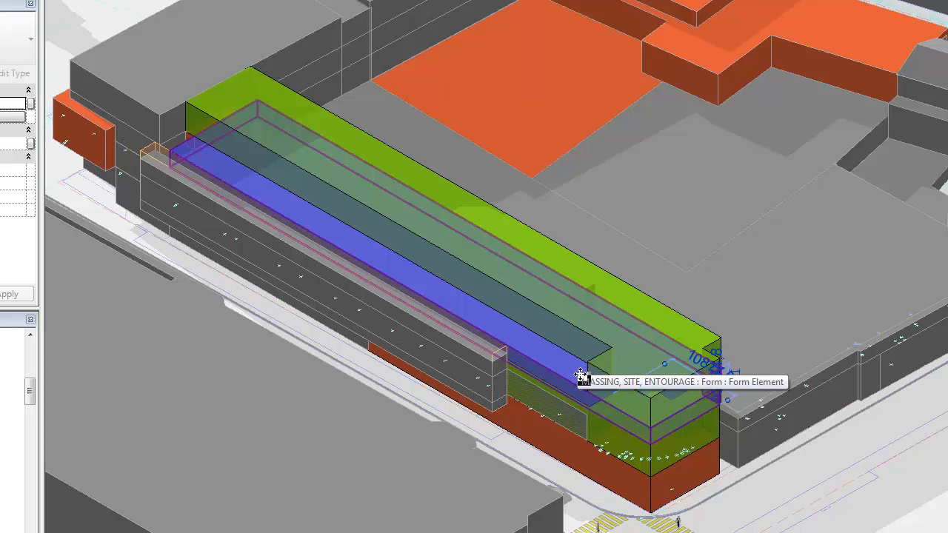
pyautogui.click(21, 144)
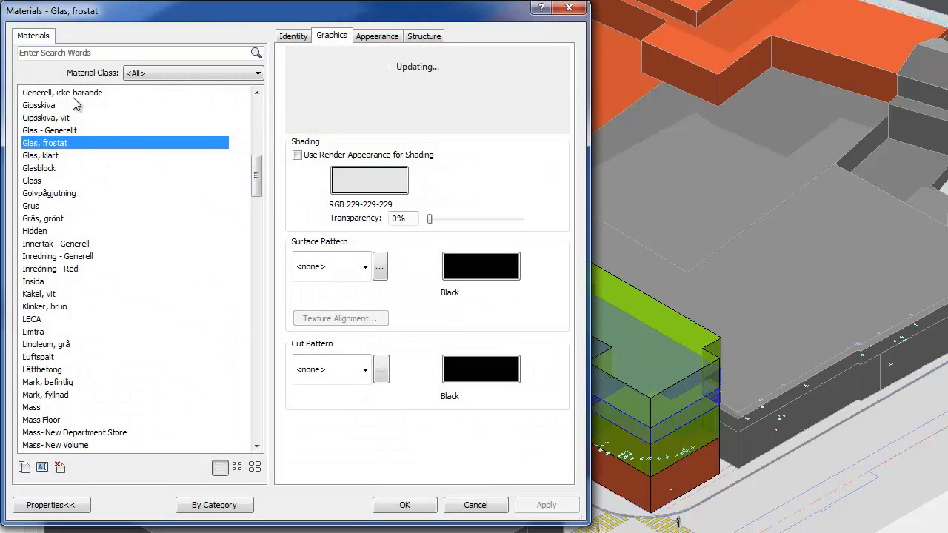
pyautogui.click(109, 51)
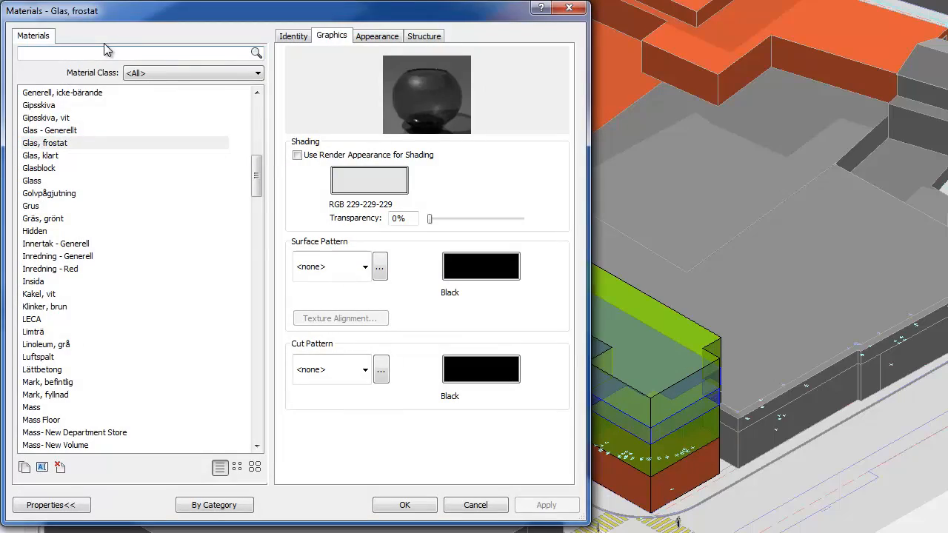
pyautogui.write('mass')
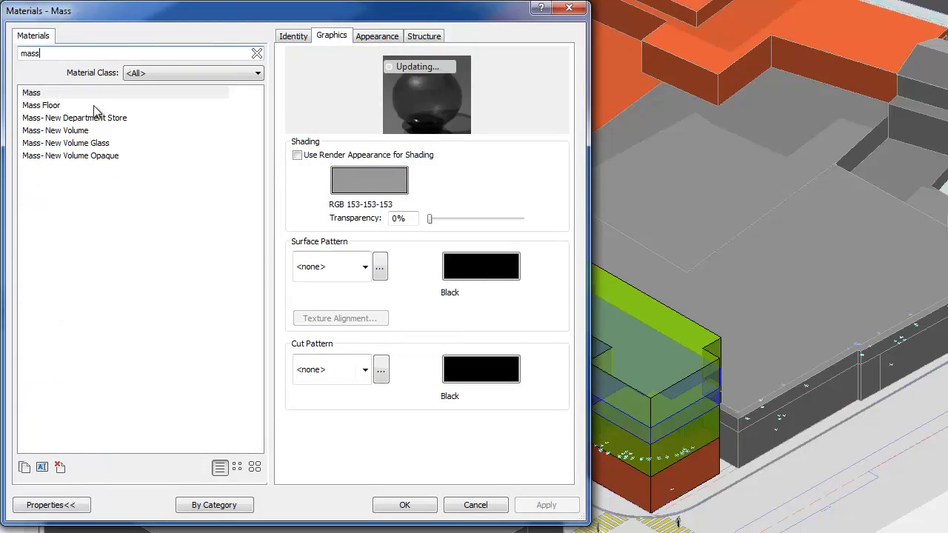
pyautogui.click(88, 118)
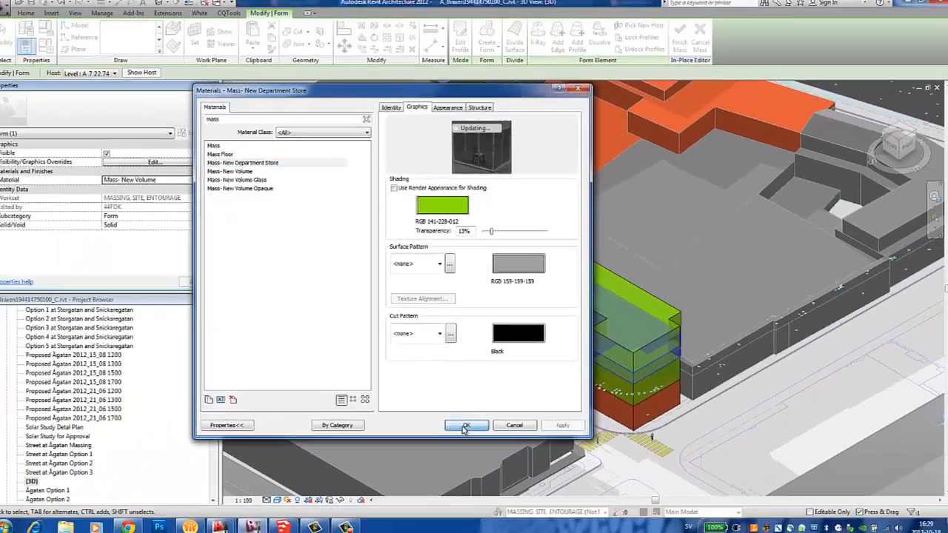
pyautogui.click(405, 506)
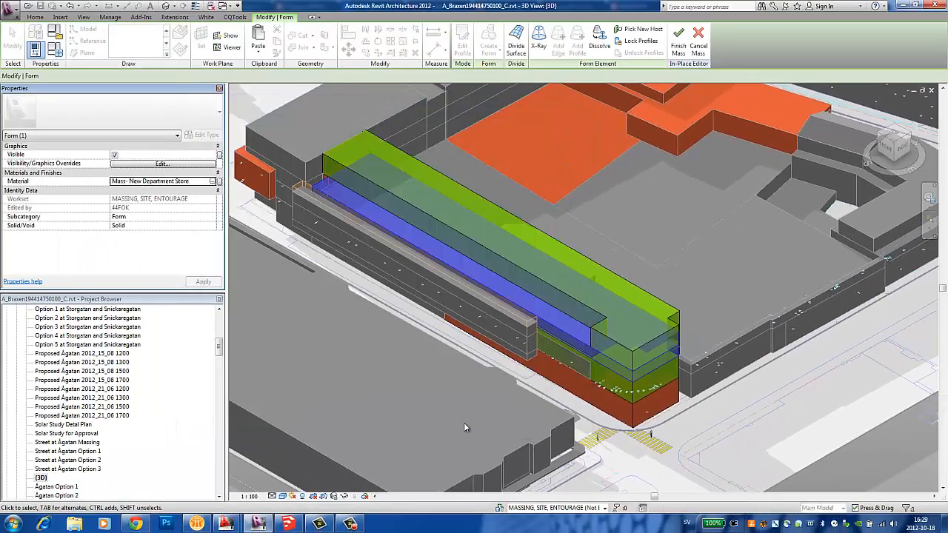
# Assign the material "Mass- New Department Store" to the orange ground-level form beneath the green volumes.
pyautogui.press('Escape')
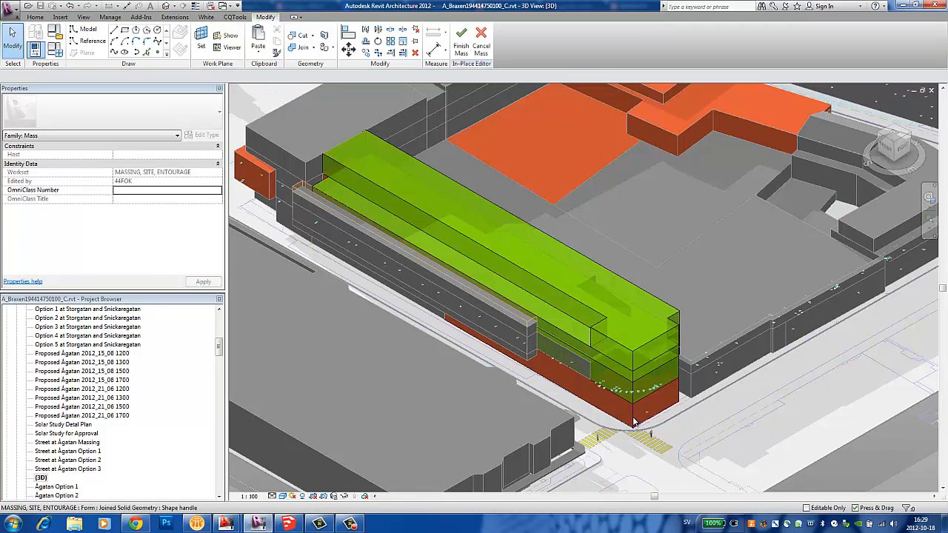
pyautogui.press('Tab')
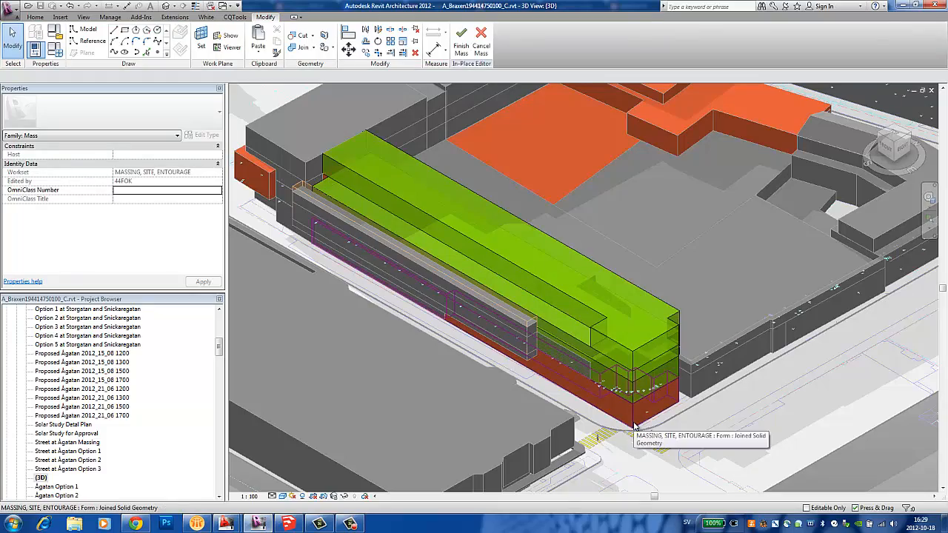
pyautogui.click(634, 370)
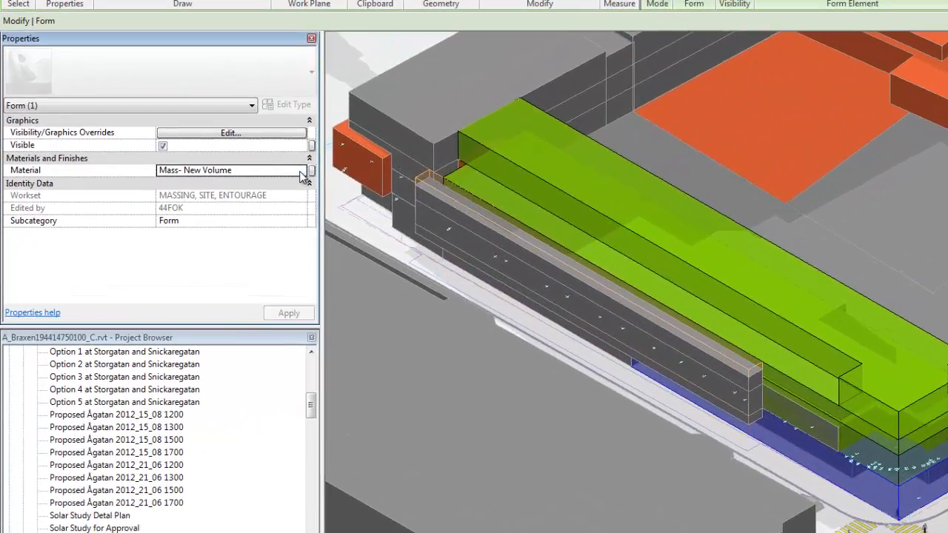
pyautogui.click(223, 181)
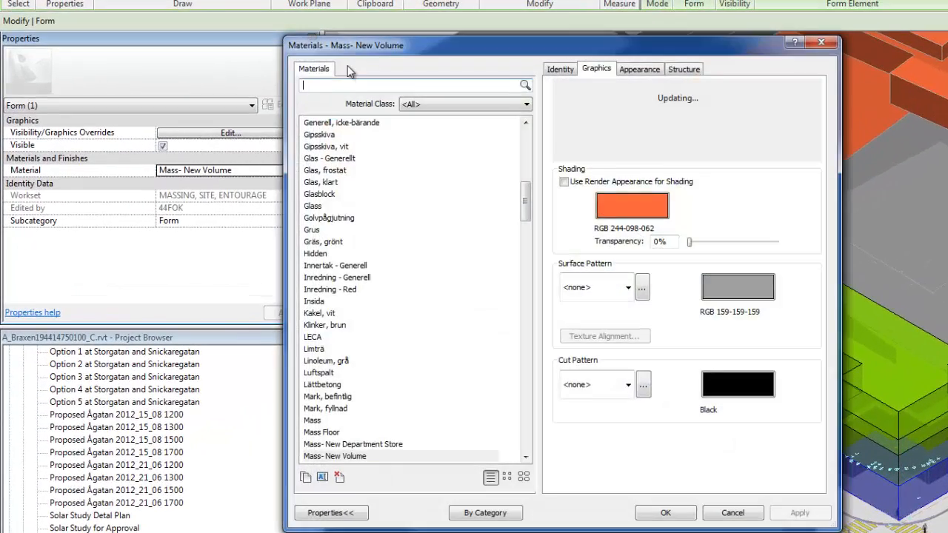
pyautogui.write('mass')
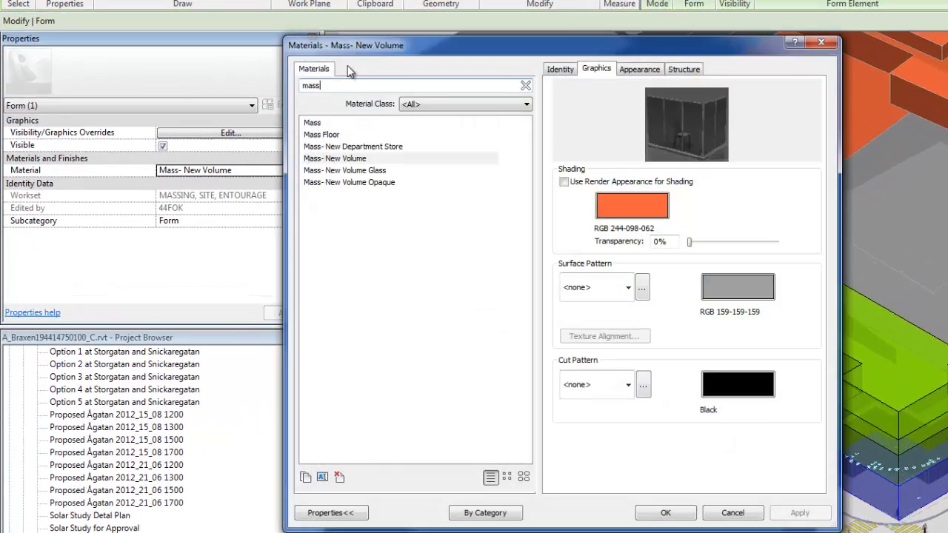
pyautogui.click(342, 158)
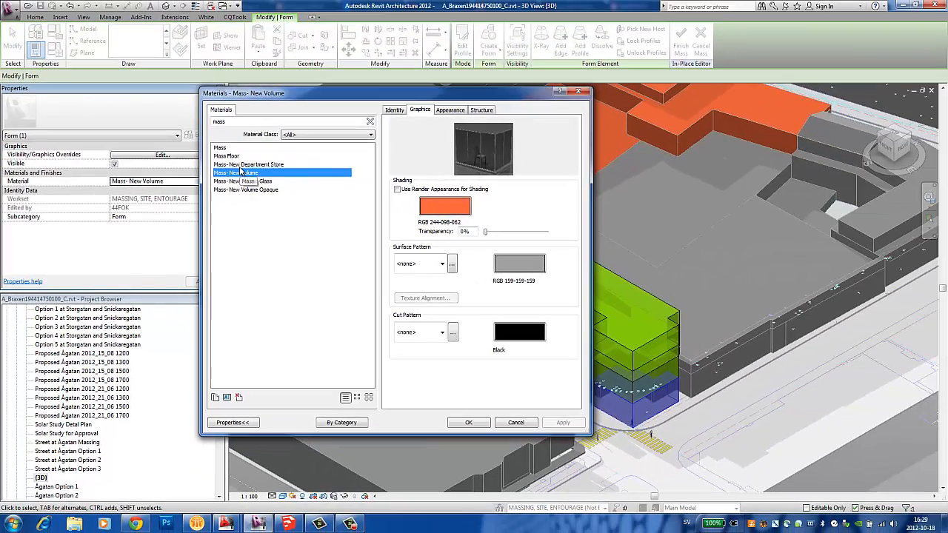
pyautogui.click(243, 163)
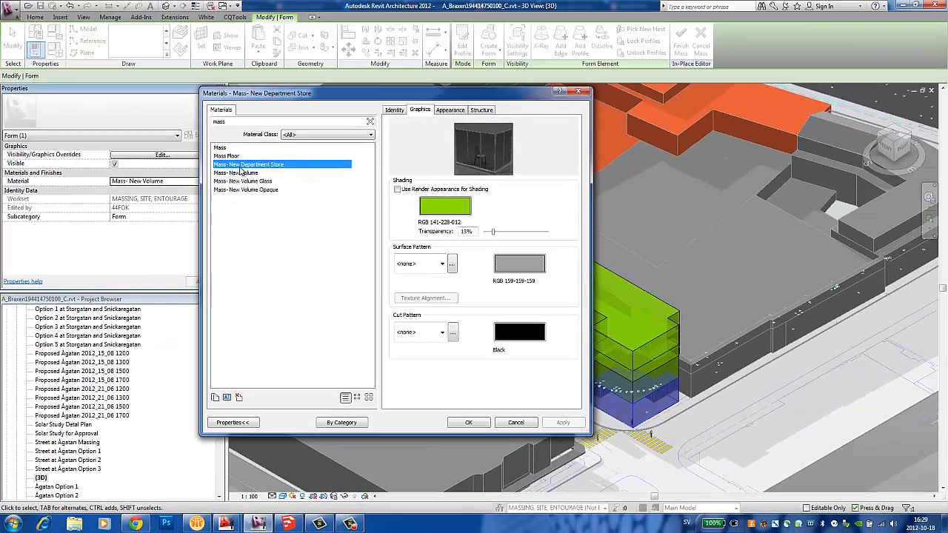
pyautogui.click(469, 423)
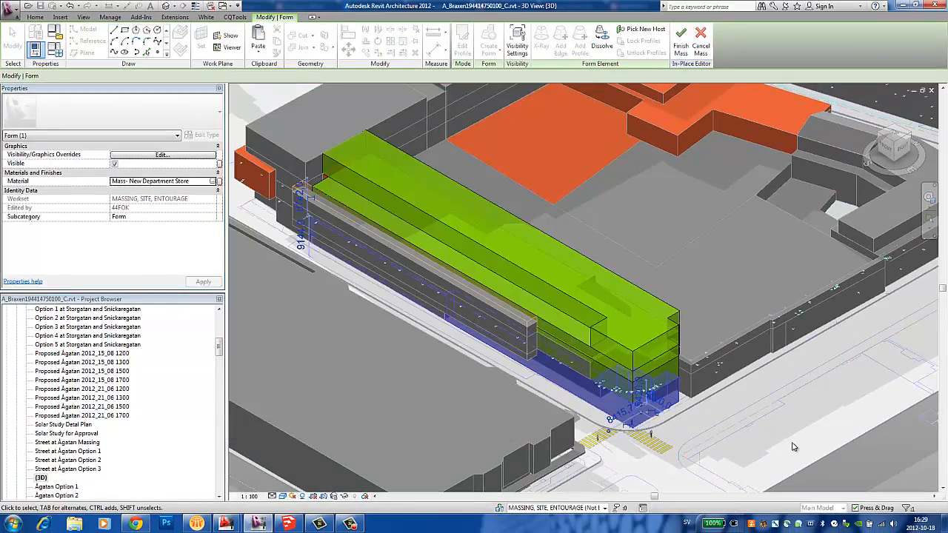
pyautogui.click(710, 429)
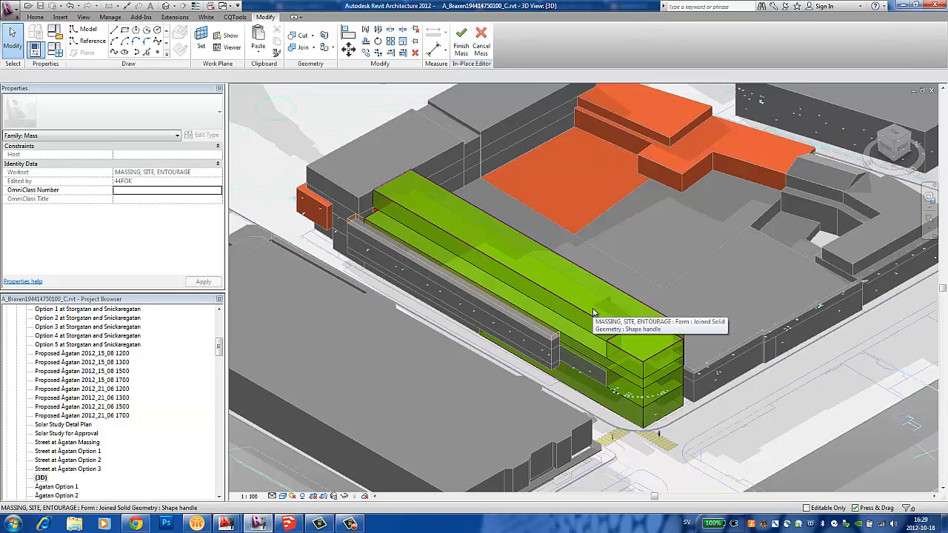
# Assign the material "Mass- New Department Store" to the small orange form tucked under the far end of the green upper volume.
pyautogui.scroll(5, 347, 220)
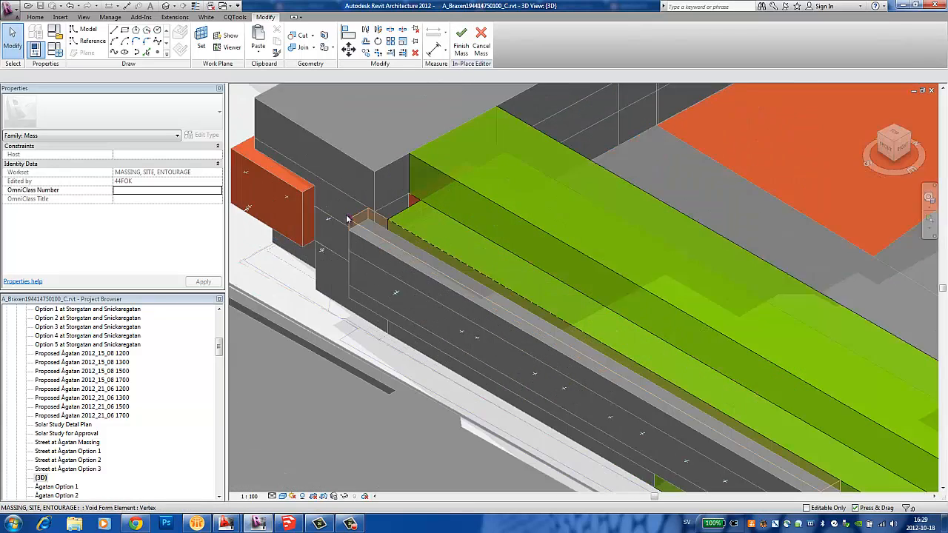
pyautogui.scroll(3, 346, 219)
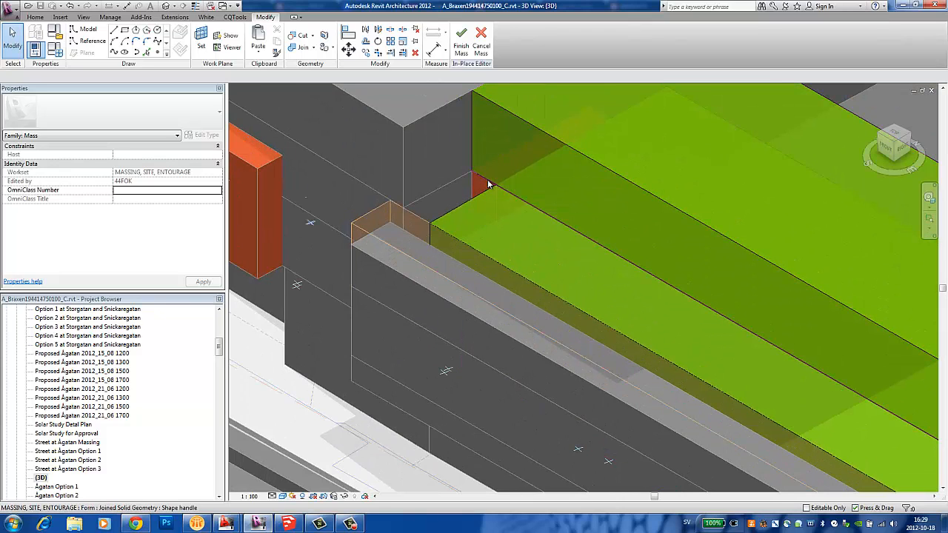
pyautogui.click(488, 179)
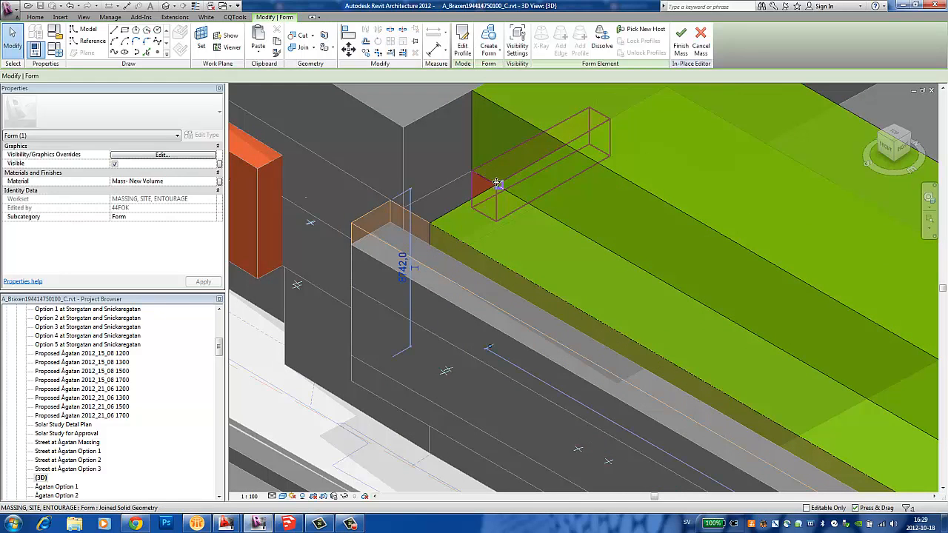
pyautogui.click(204, 183)
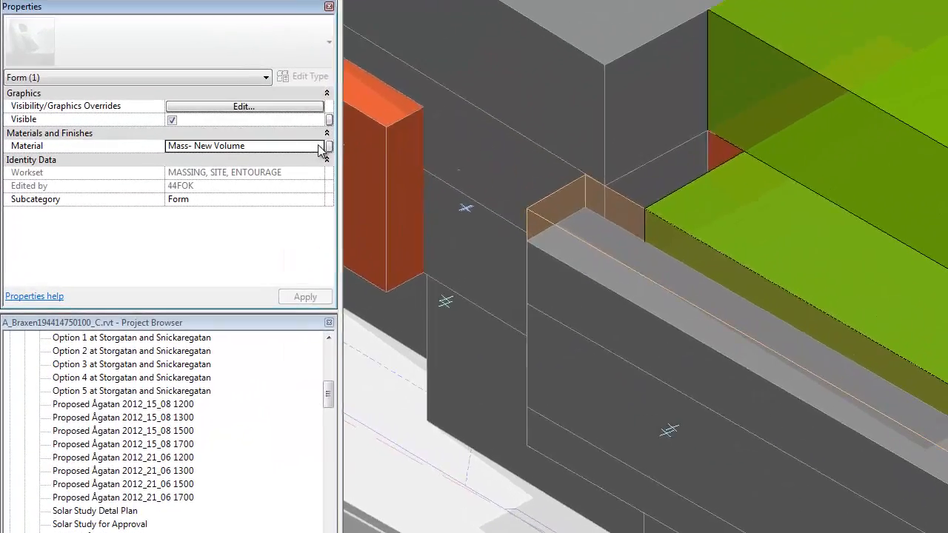
pyautogui.click(220, 181)
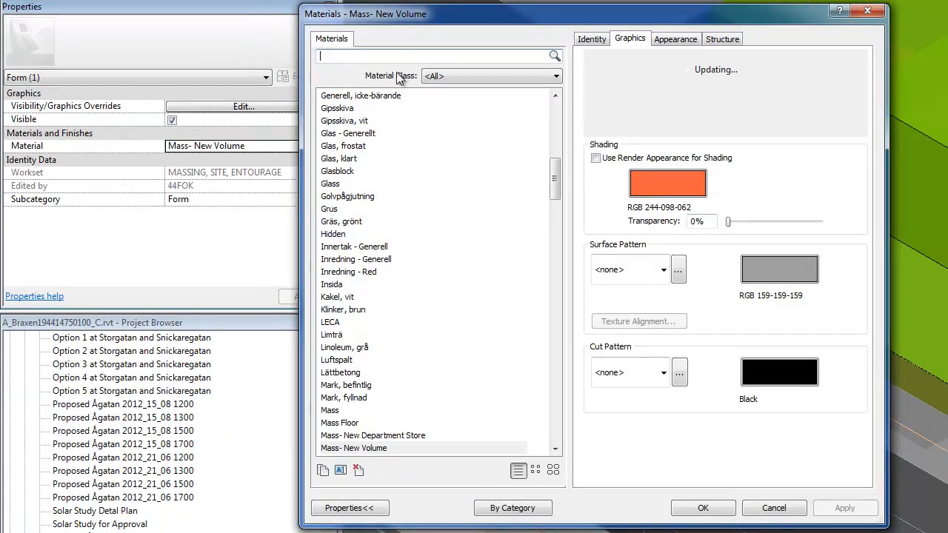
pyautogui.write('mass')
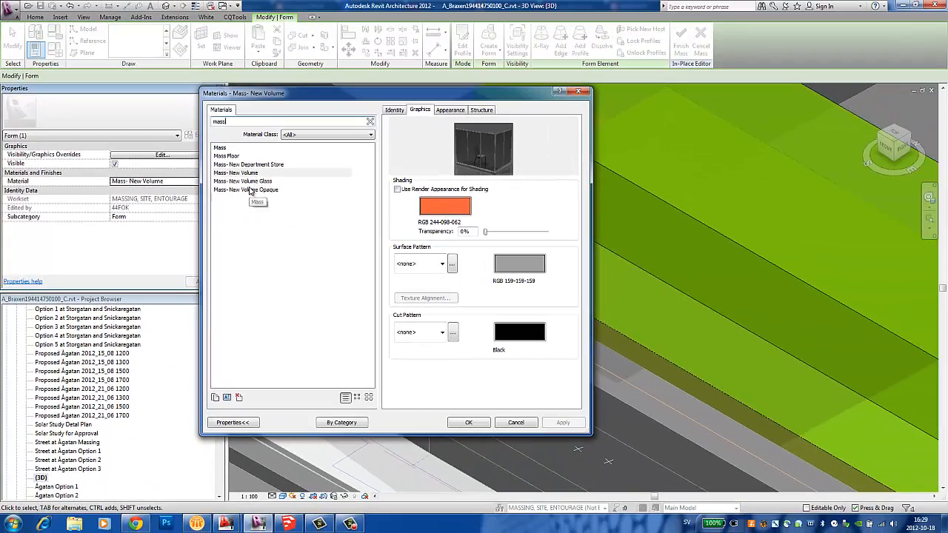
pyautogui.click(252, 165)
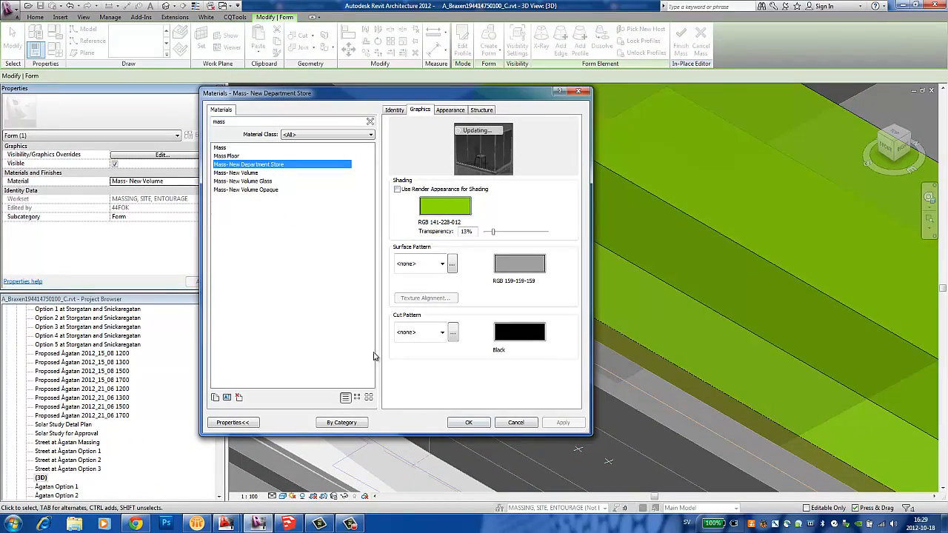
pyautogui.click(467, 423)
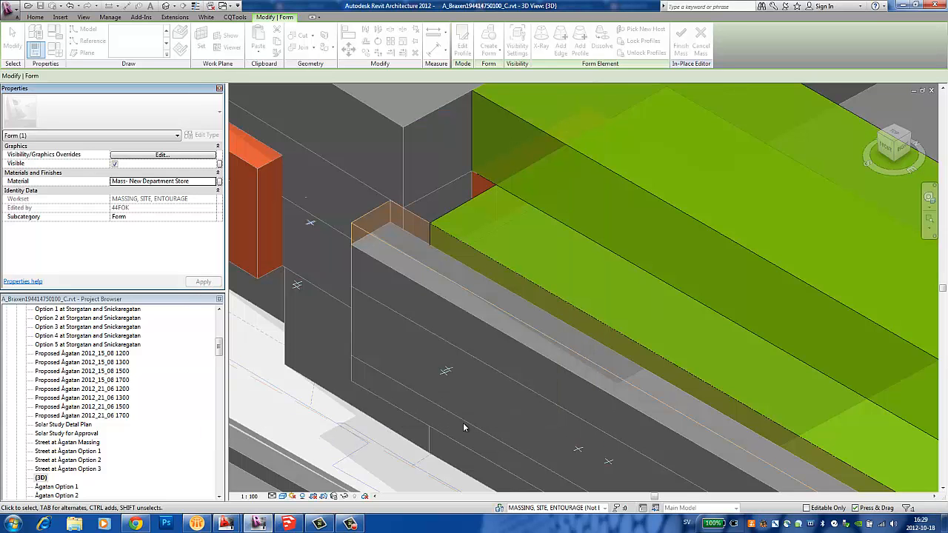
pyautogui.scroll(-3, 357, 267)
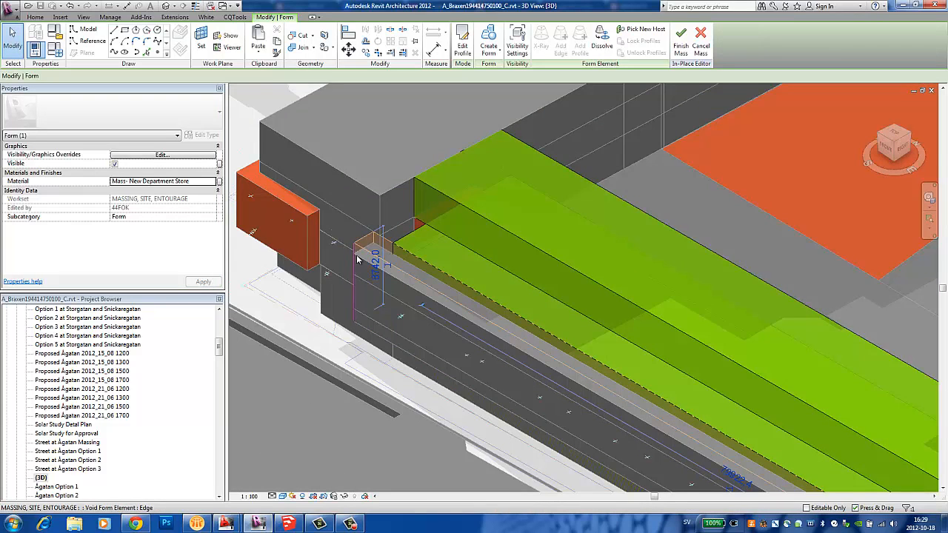
pyautogui.click(311, 368)
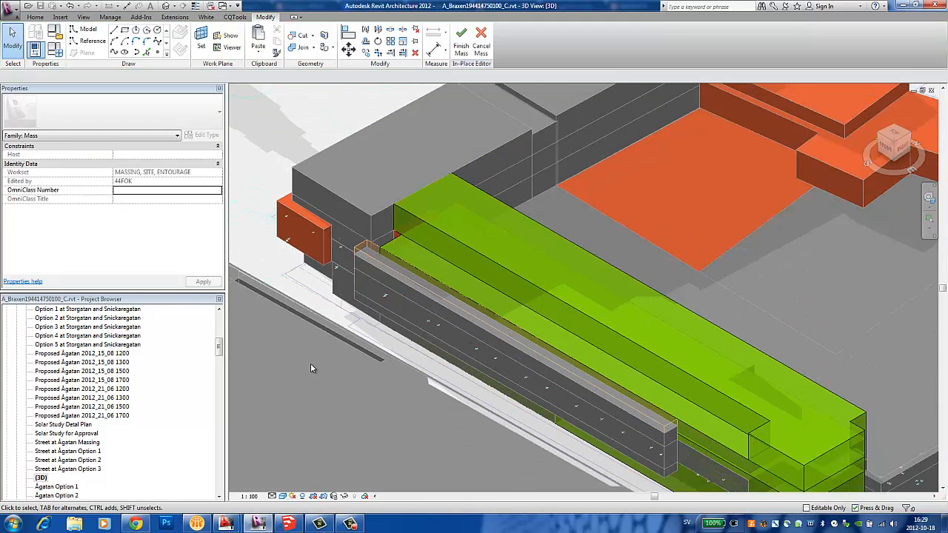
# Check which material is assigned to the small form at the far end of the green building.
pyautogui.scroll(3, 410, 227)
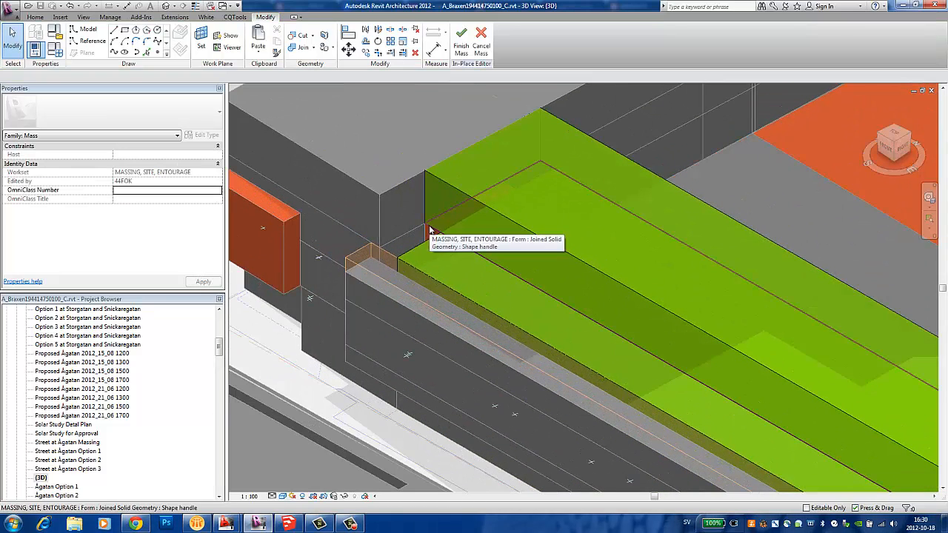
pyautogui.press('Tab')
pyautogui.press('Tab')
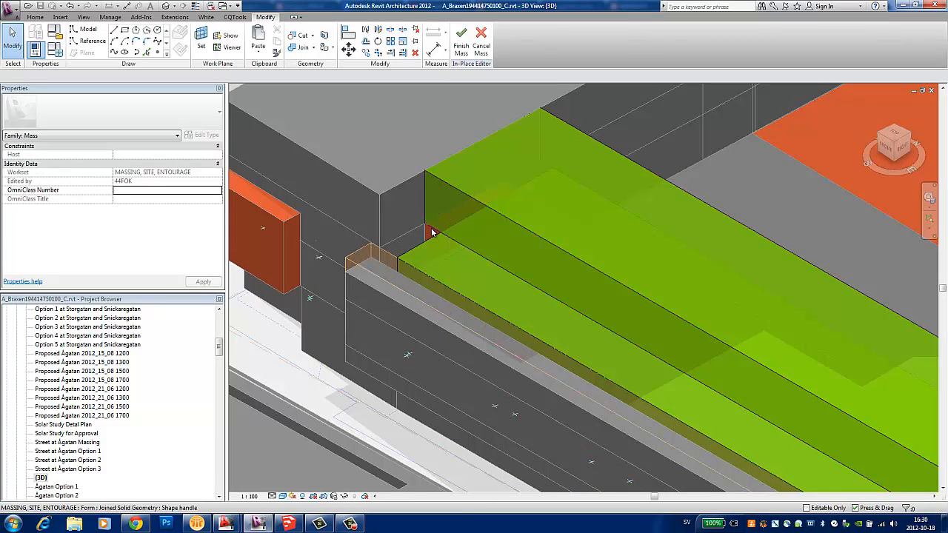
pyautogui.click(432, 233)
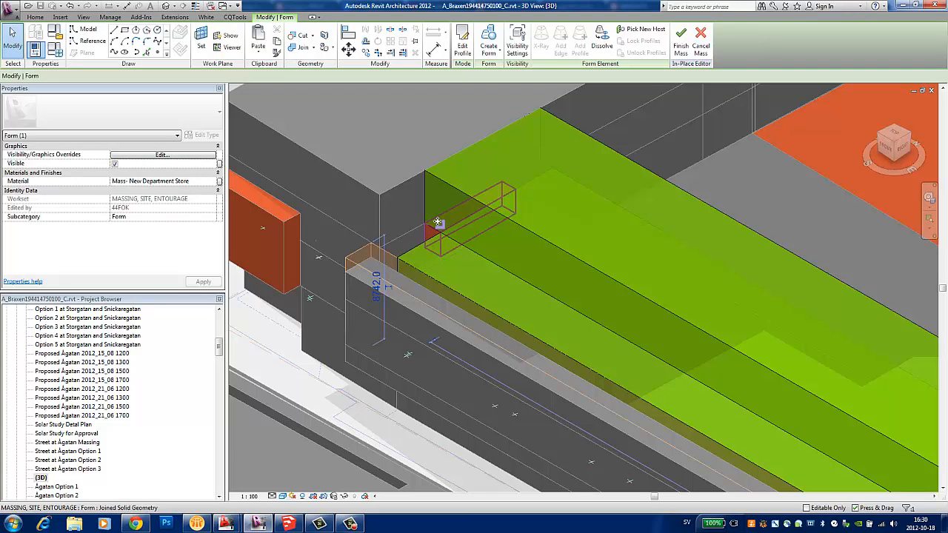
pyautogui.click(298, 218)
pyautogui.scroll(-5, 299, 218)
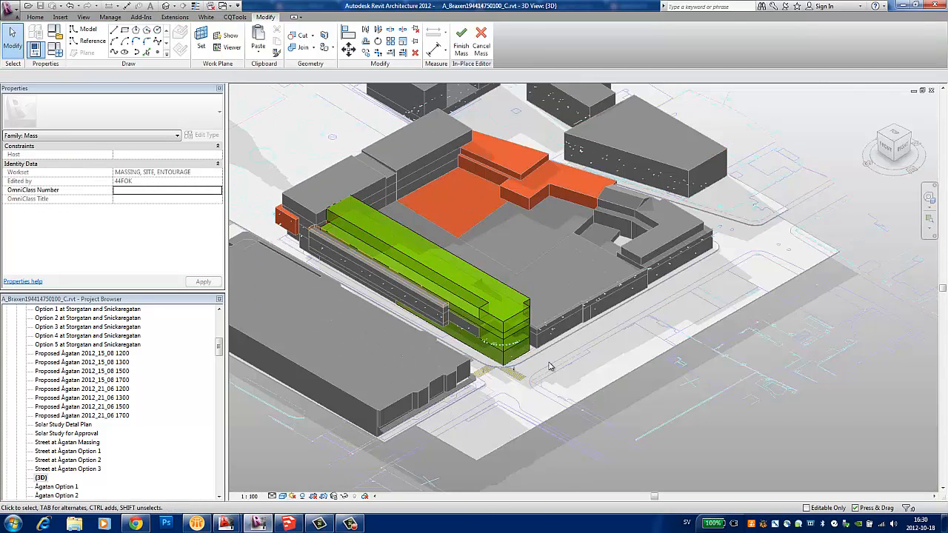
# Join the stacked green department store forms into one continuous solid and finish editing the in-place mass.
pyautogui.scroll(3, 514, 400)
pyautogui.scroll(2, 443, 396)
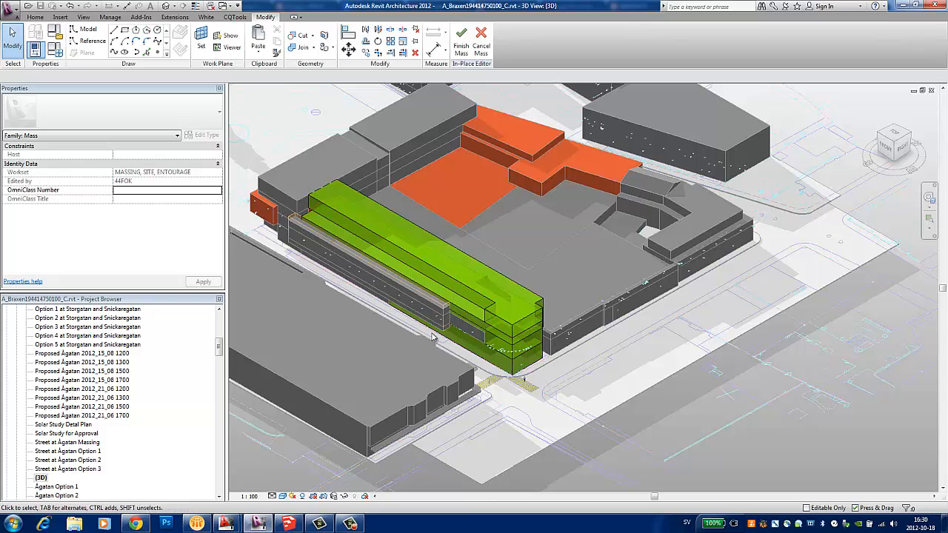
pyautogui.scroll(3, 474, 307)
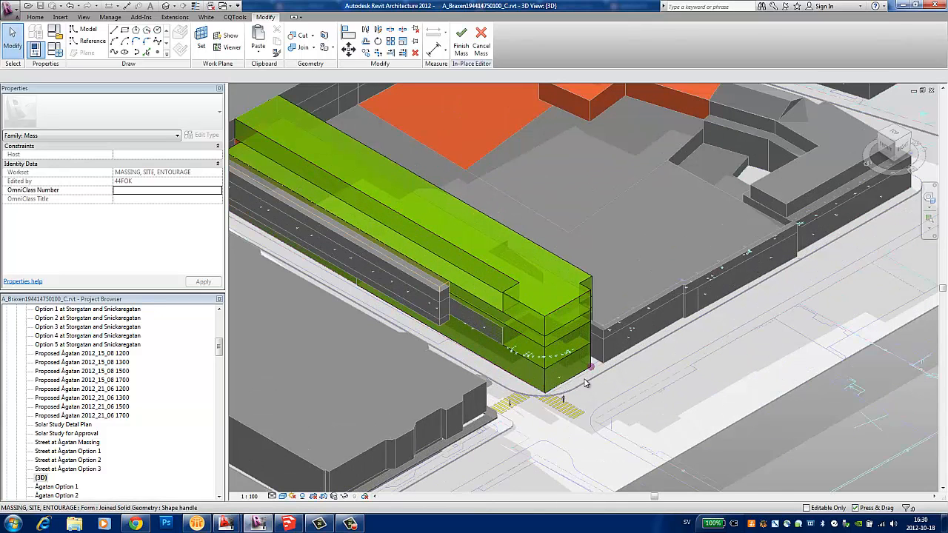
pyautogui.moveTo(547, 400); pyautogui.dragTo(592, 401, button='middle')
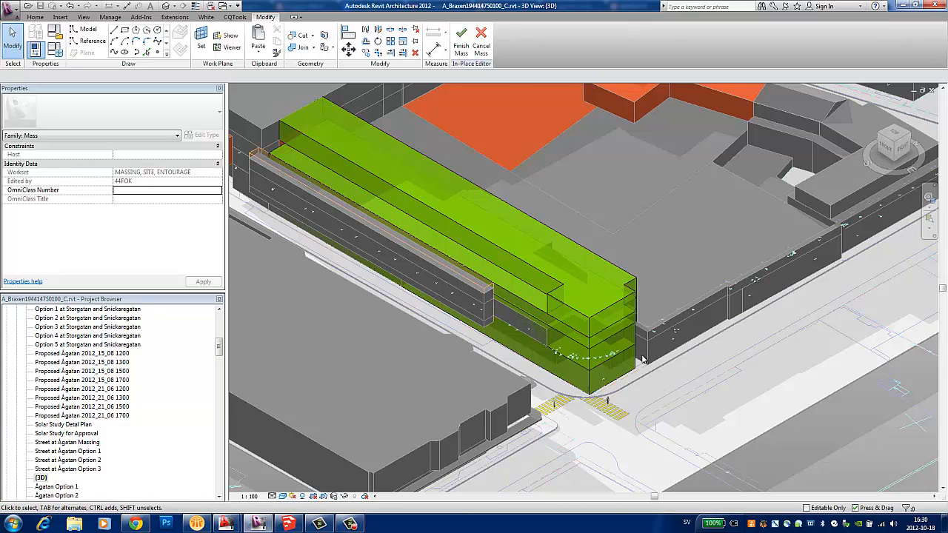
pyautogui.scroll(-1, 626, 373)
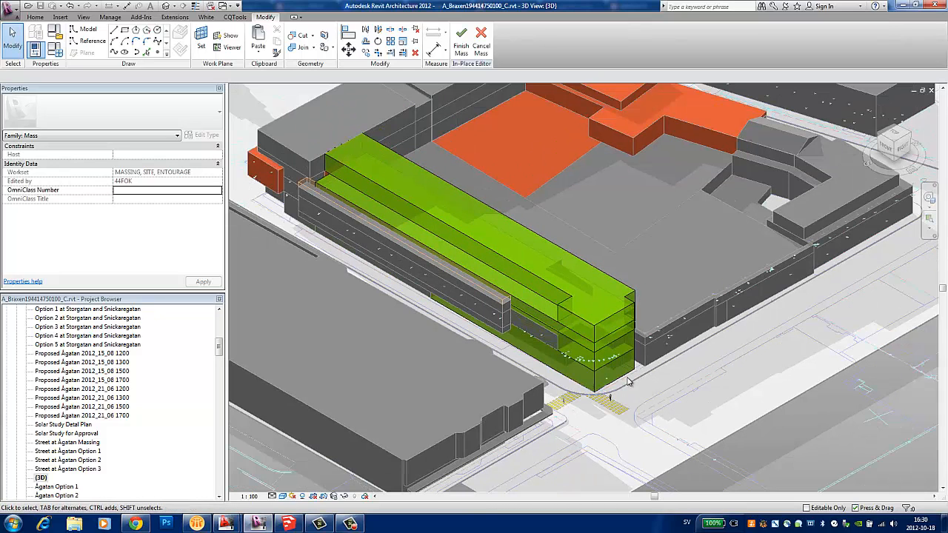
pyautogui.click(304, 51)
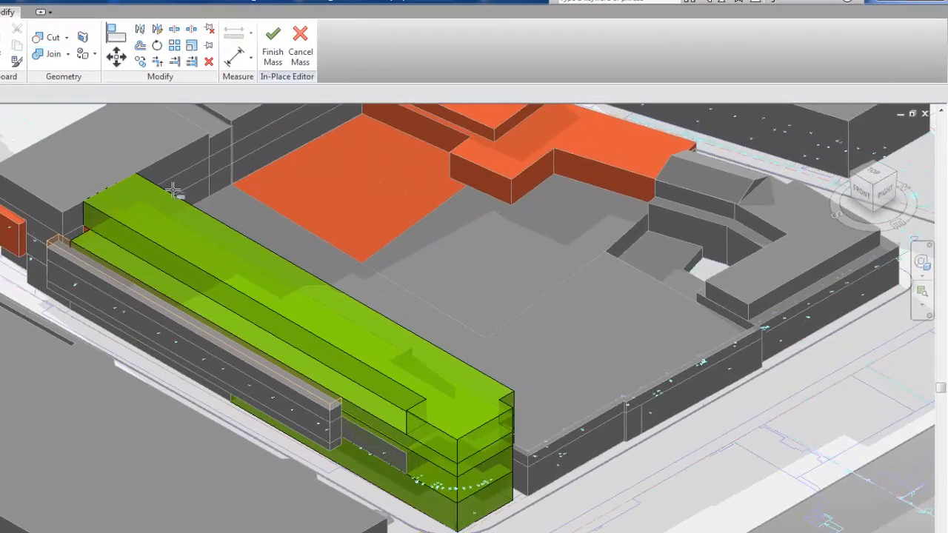
pyautogui.click(482, 458)
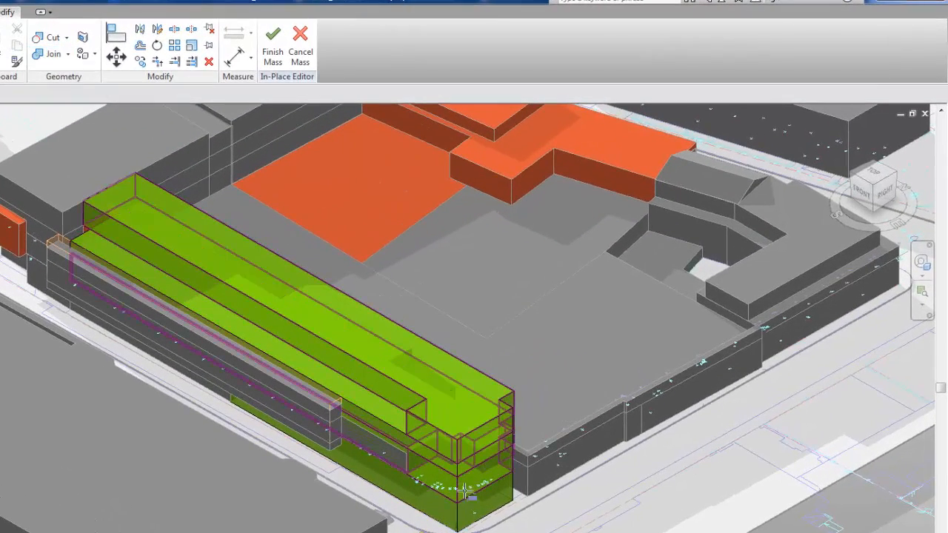
pyautogui.click(466, 523)
pyautogui.click(467, 523)
pyautogui.click(466, 489)
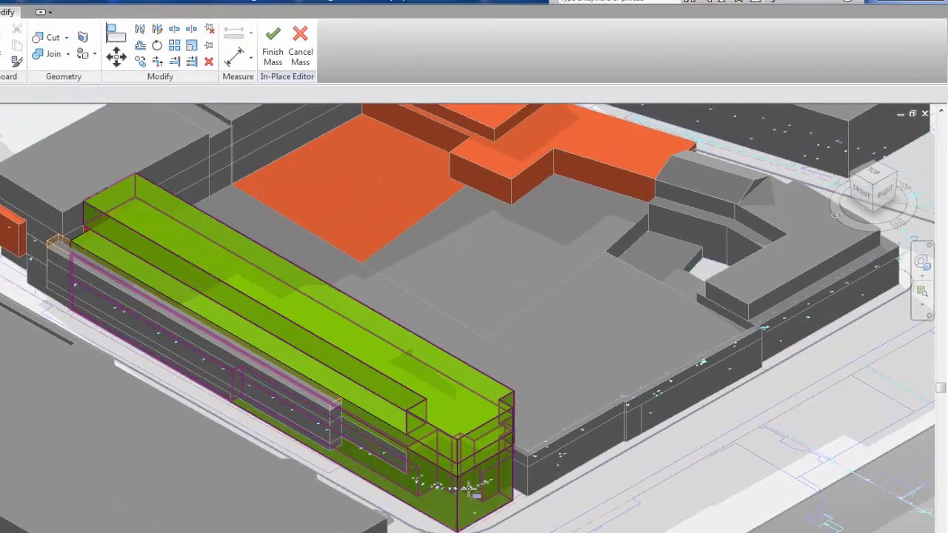
pyautogui.click(471, 465)
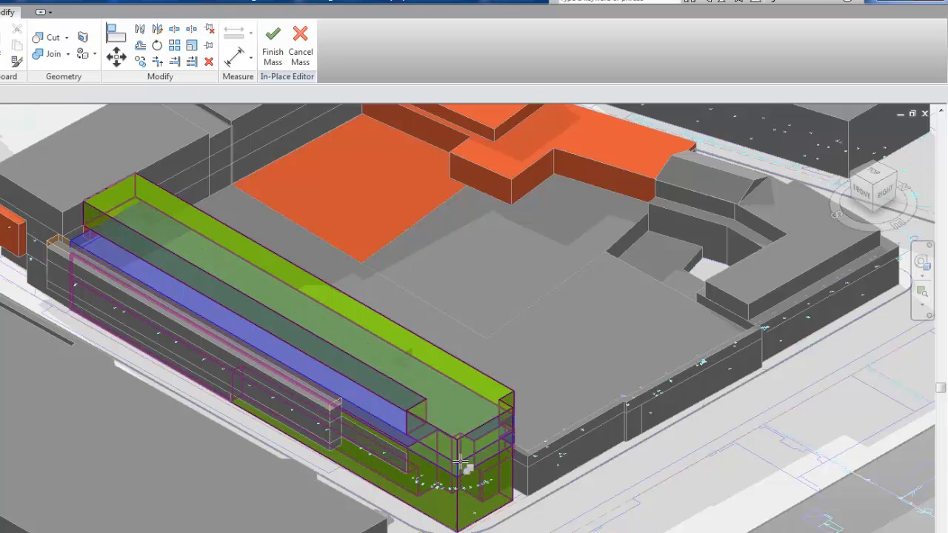
pyautogui.click(472, 425)
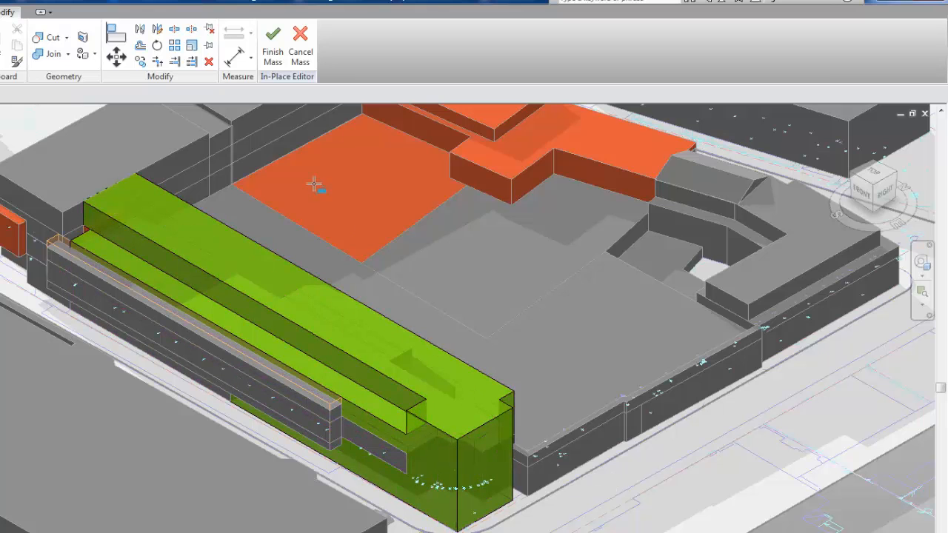
pyautogui.click(280, 49)
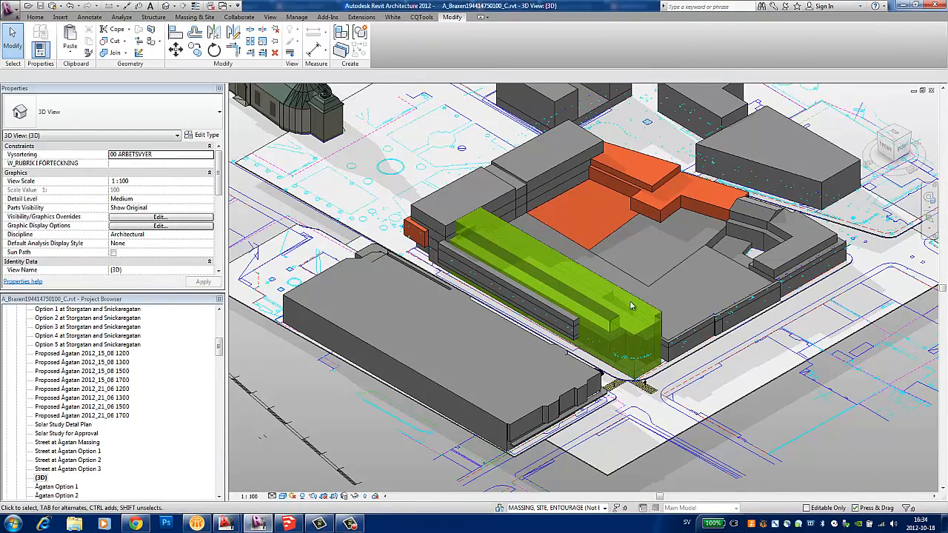
# Create a new design option set and rename it "Corner Studies".
pyautogui.click(606, 332)
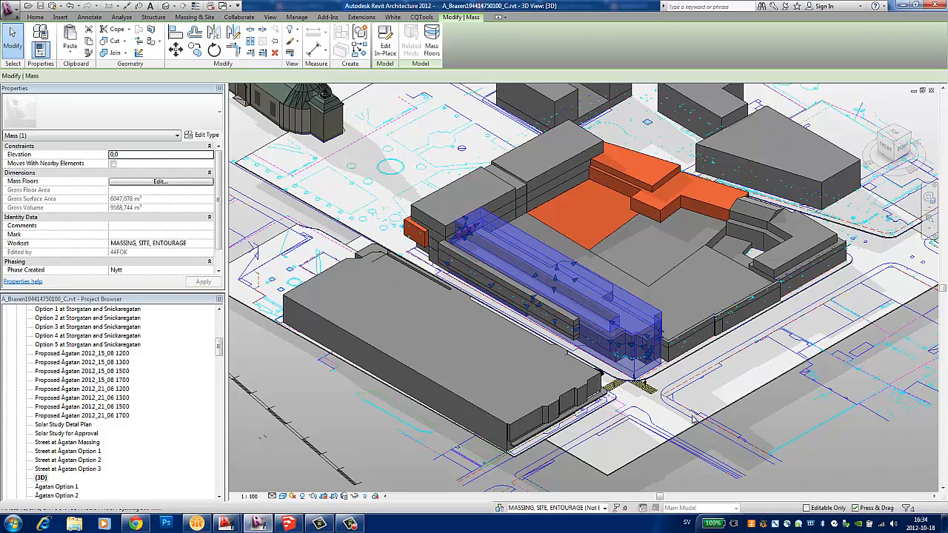
pyautogui.press('Escape')
pyautogui.click(644, 509)
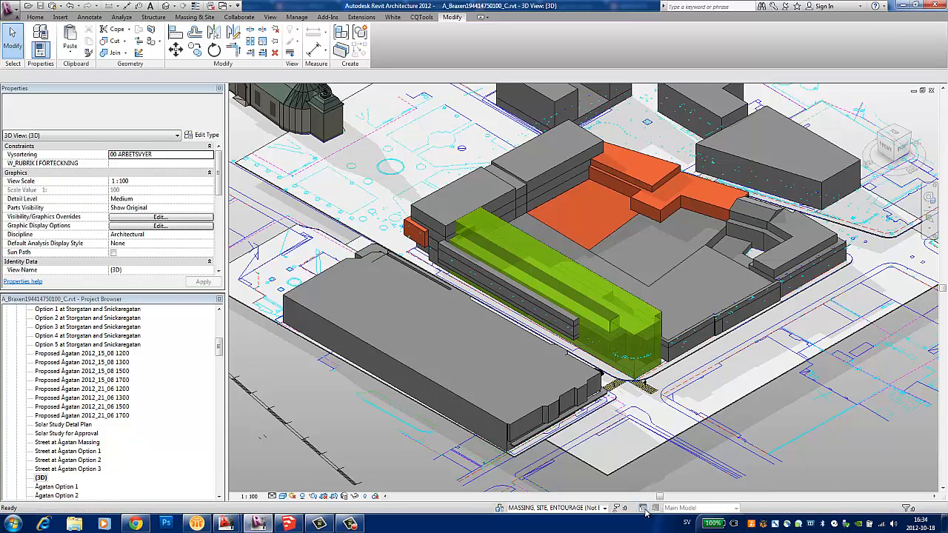
pyautogui.click(387, 283)
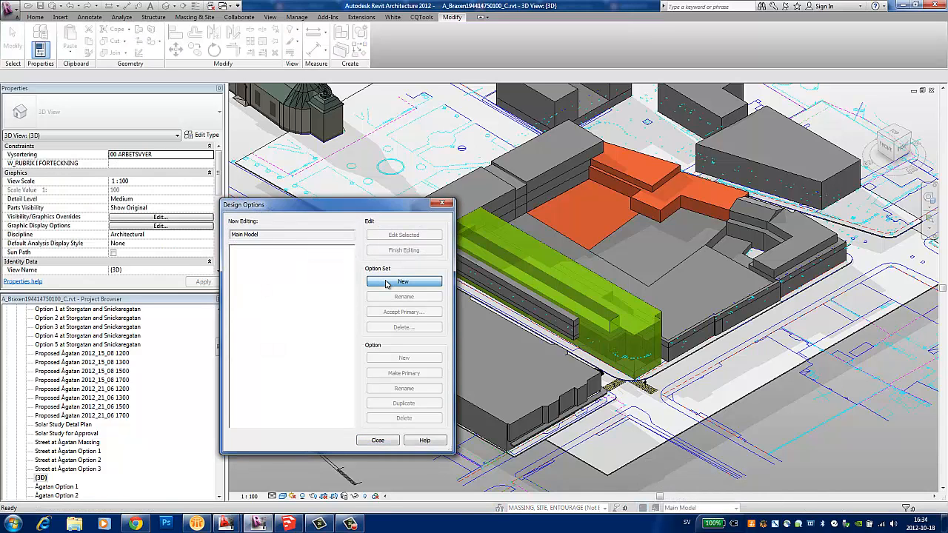
pyautogui.click(257, 249)
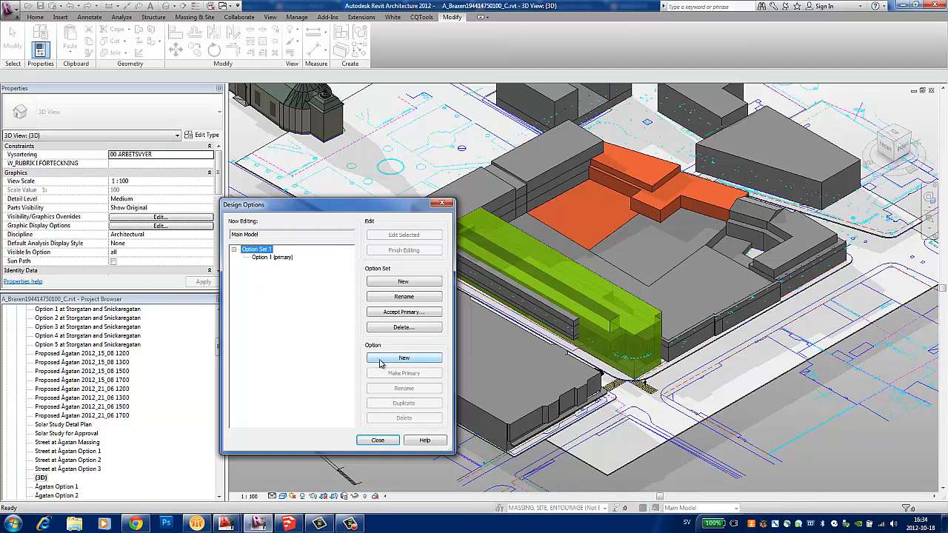
pyautogui.click(387, 297)
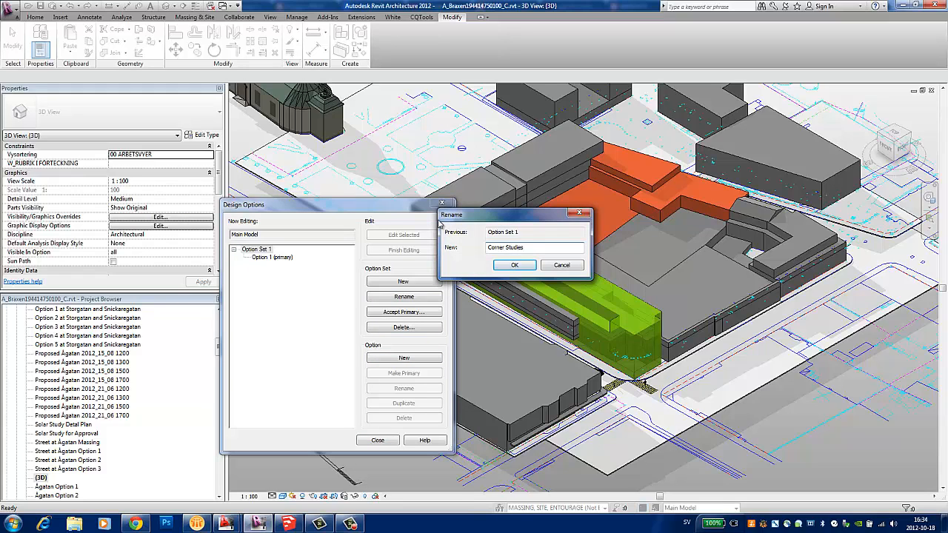
pyautogui.press('Return')
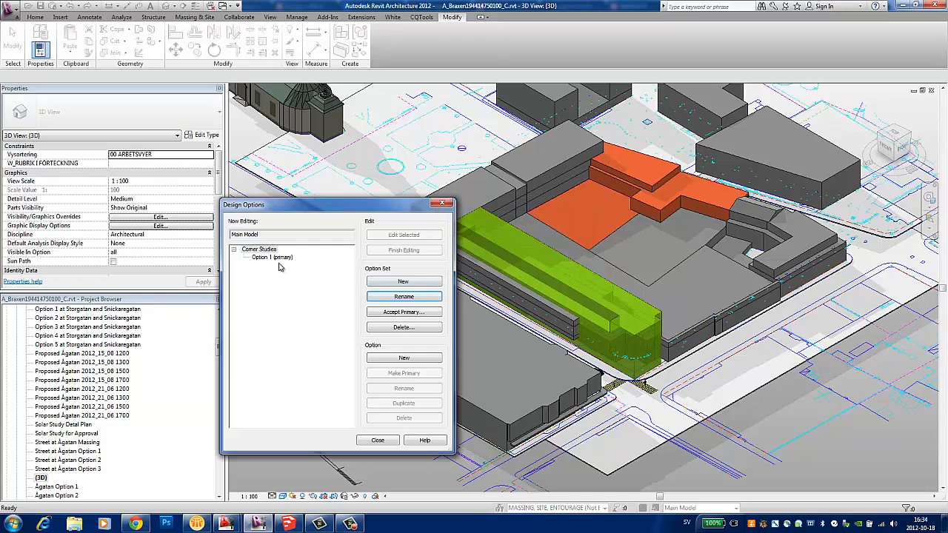
# Rename the primary option of the Corner Studies set as "Corner Study 1".
pyautogui.click(274, 257)
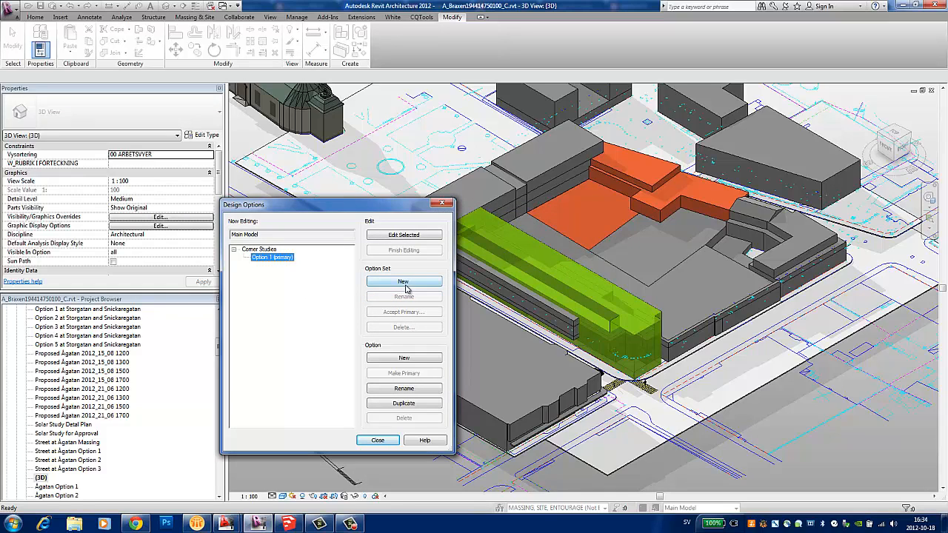
pyautogui.click(404, 389)
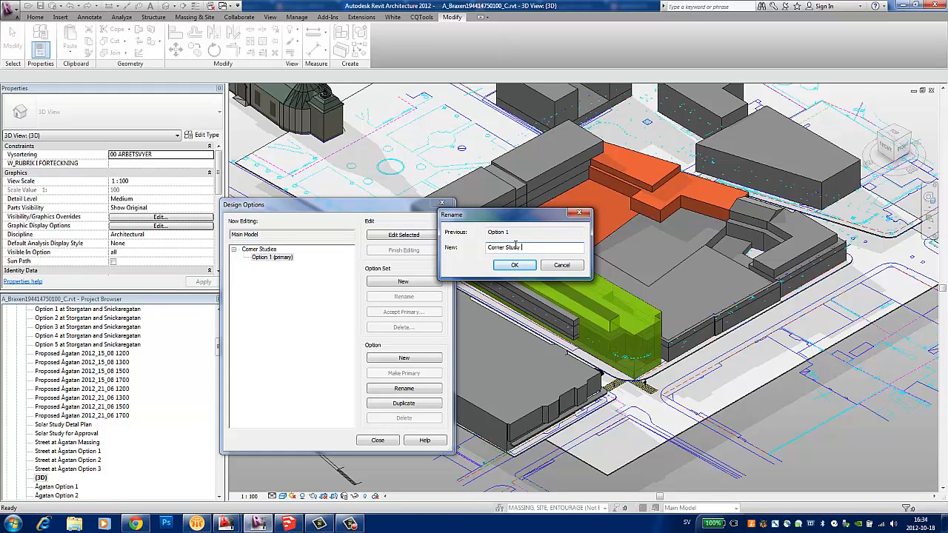
pyautogui.click(520, 267)
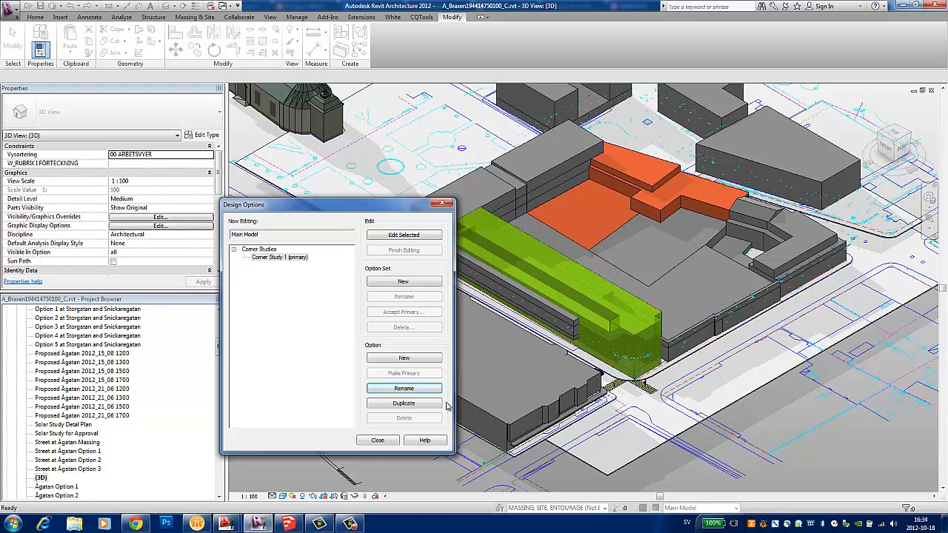
# Add a second option to the Corner Studies set and name it "Corner Study 2".
pyautogui.click(405, 359)
pyautogui.click(263, 265)
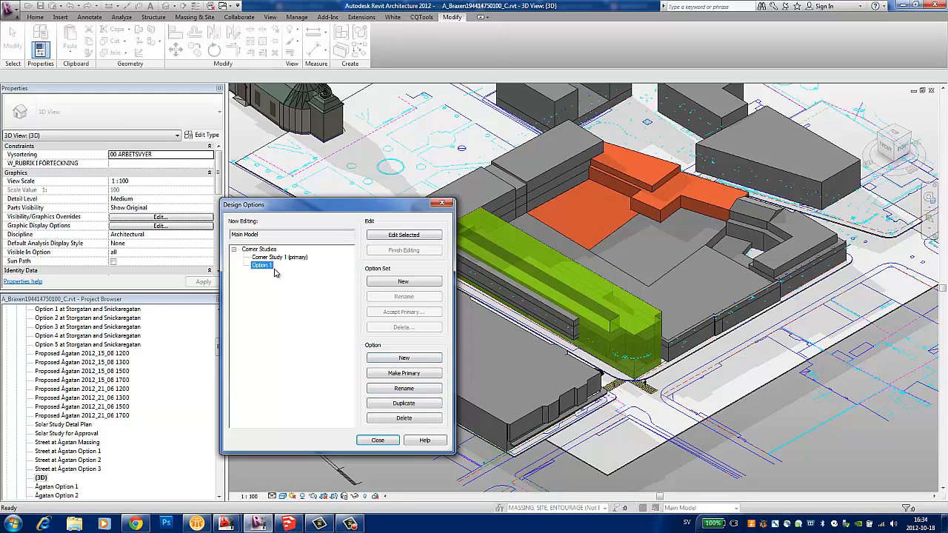
pyautogui.click(390, 389)
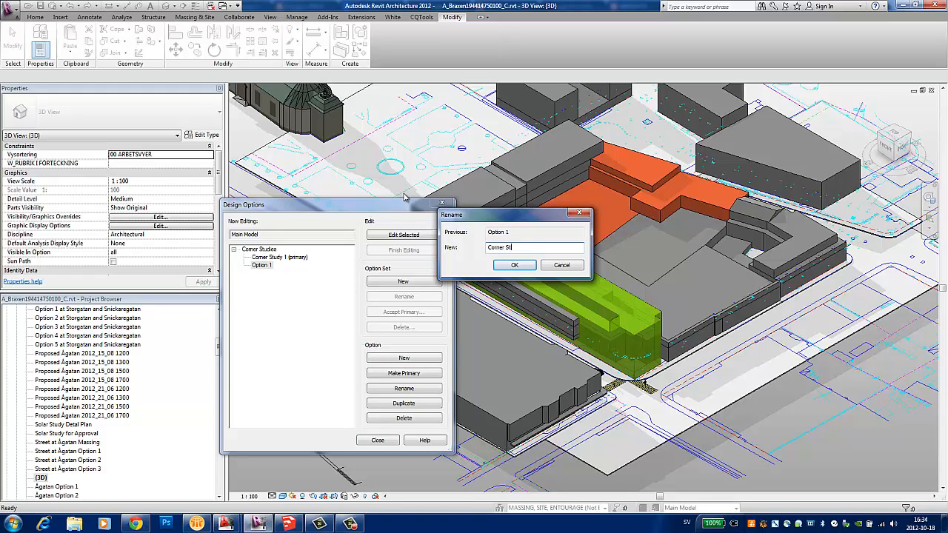
pyautogui.write('Corner Study 2')
pyautogui.click(514, 266)
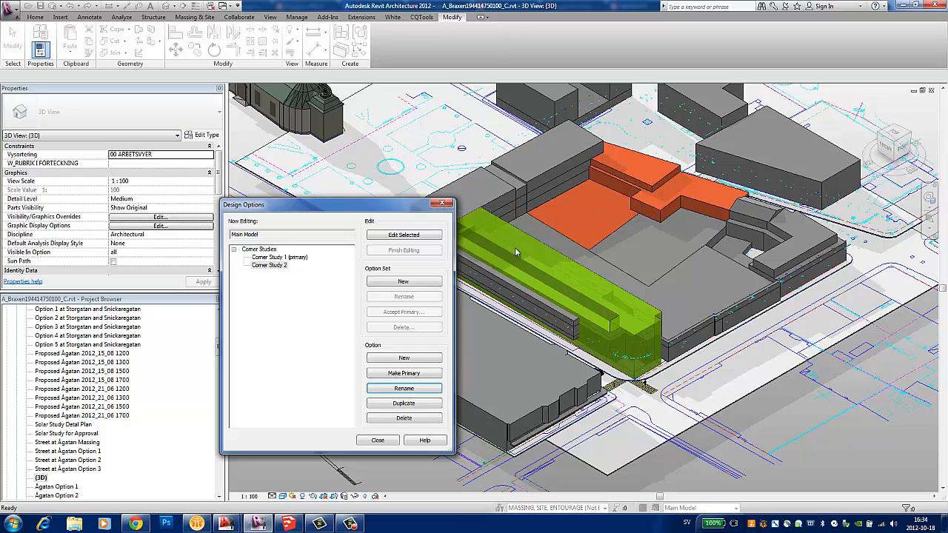
# Add a third option named "Corner Study 3" to the Corner Studies set and close the design options settings.
pyautogui.click(404, 360)
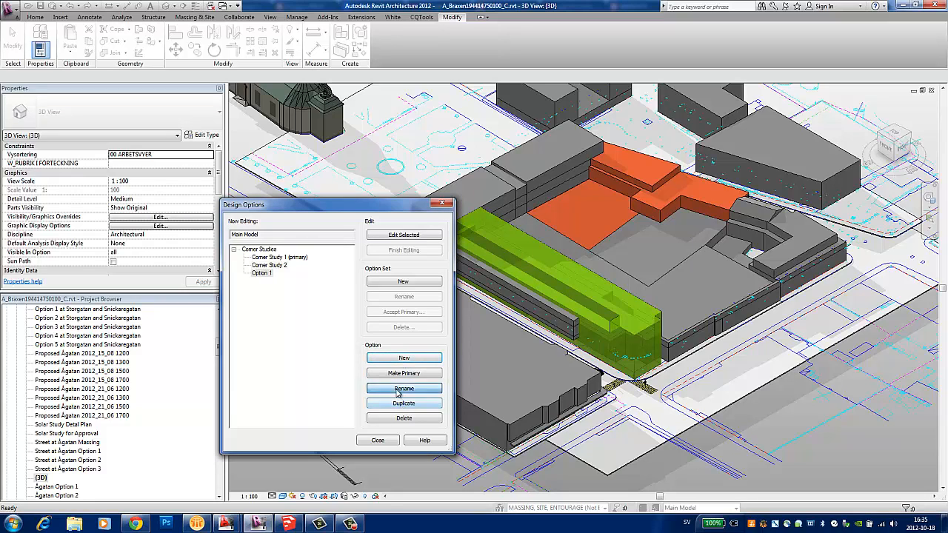
pyautogui.click(400, 389)
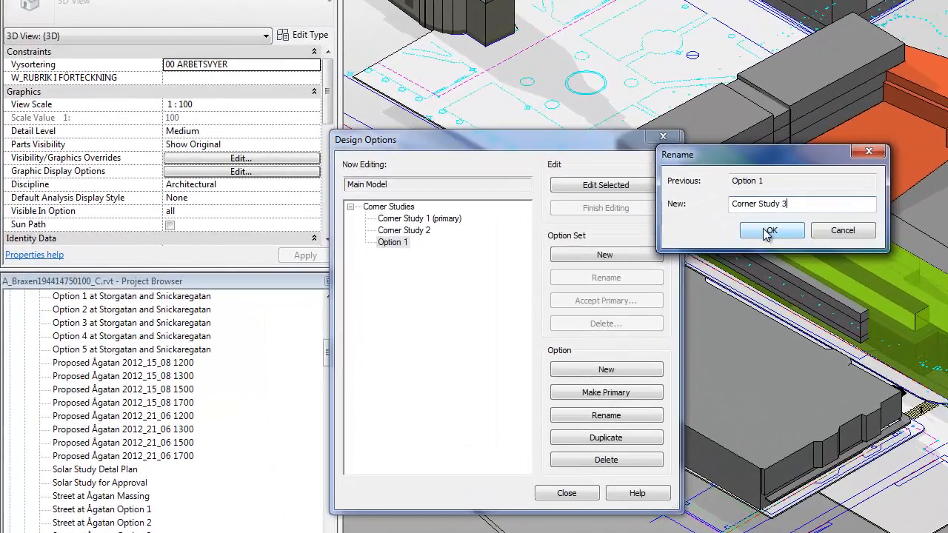
pyautogui.click(514, 266)
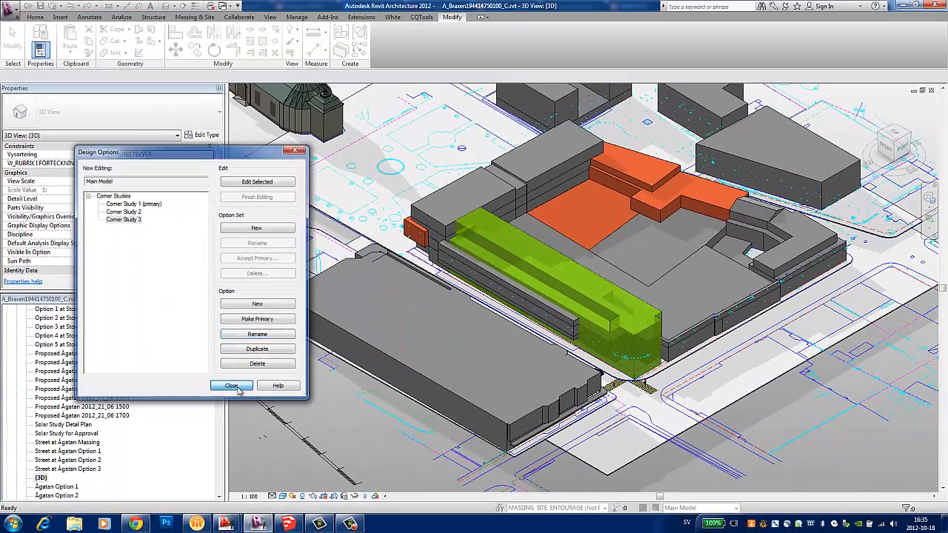
pyautogui.click(237, 389)
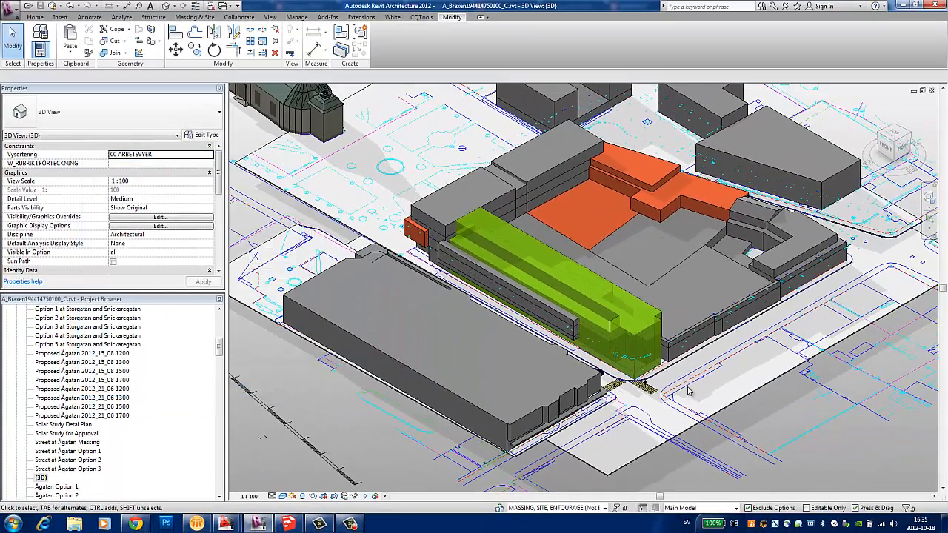
# Cut the green department store mass out of the main model to the clipboard.
pyautogui.click(649, 304)
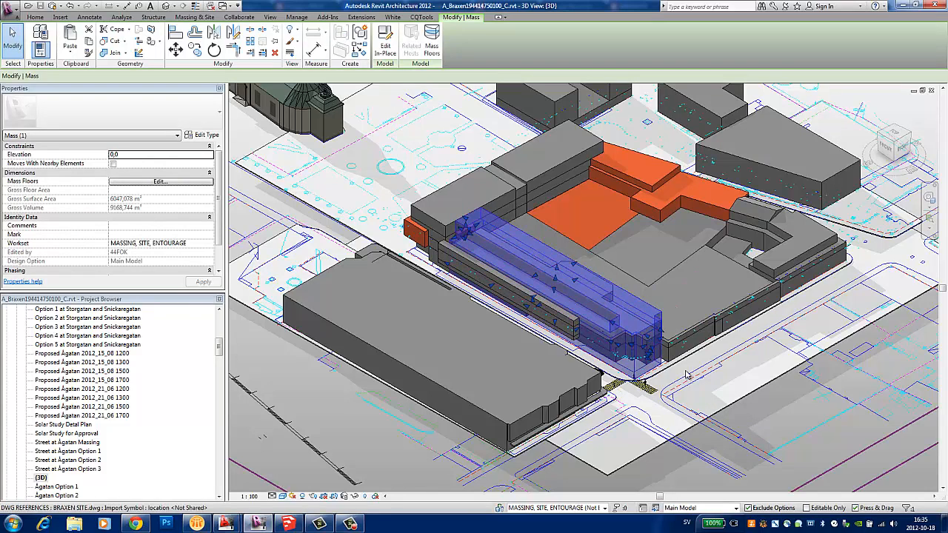
pyautogui.moveTo(686, 373); pyautogui.dragTo(665, 380, button='middle')
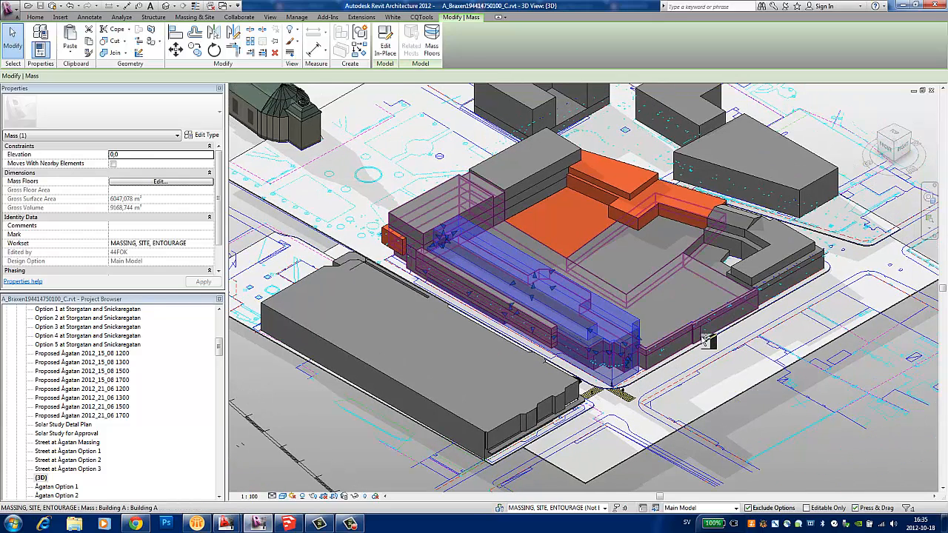
pyautogui.press('Escape')
pyautogui.press('Escape')
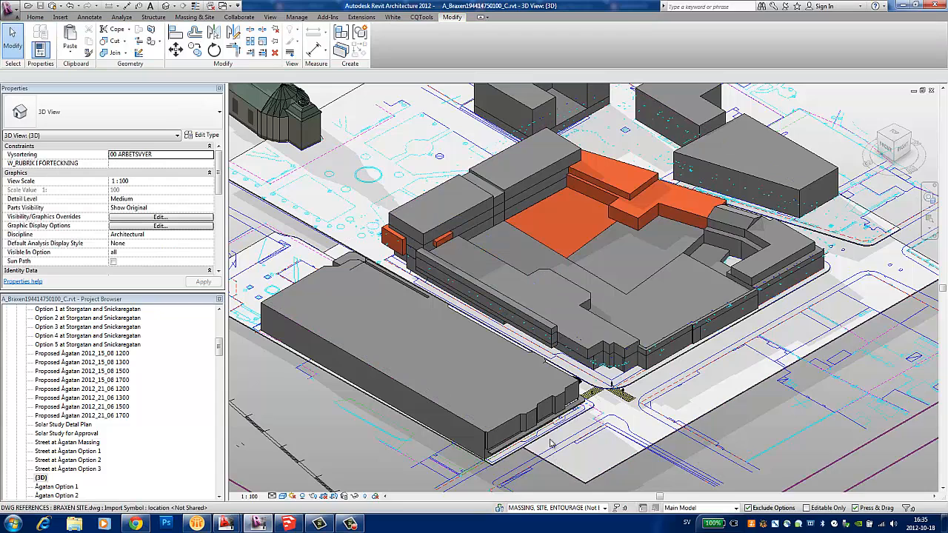
pyautogui.scroll(2, 606, 400)
pyautogui.scroll(-1, 606, 405)
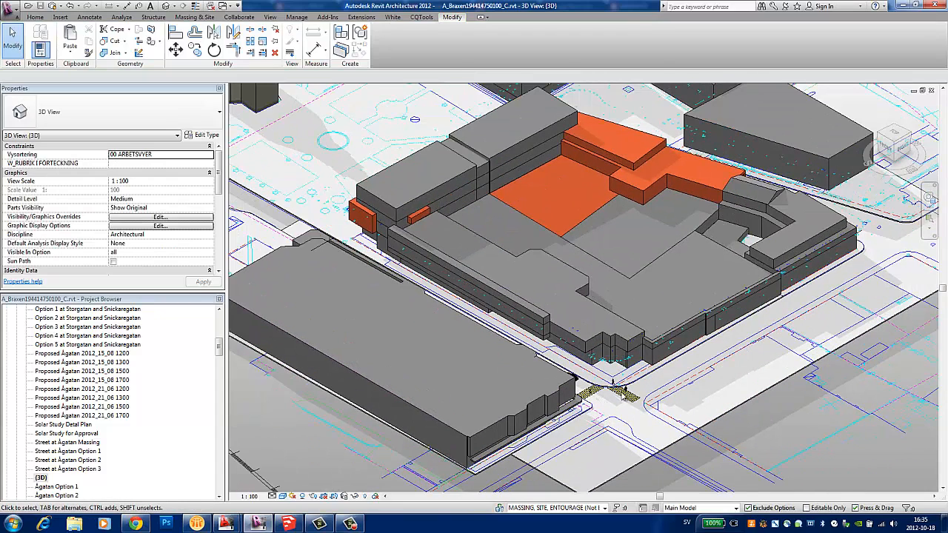
# Make Corner Study 1 the active design option and paste the cut department store mass aligned to the same place.
pyautogui.click(736, 509)
pyautogui.click(696, 484)
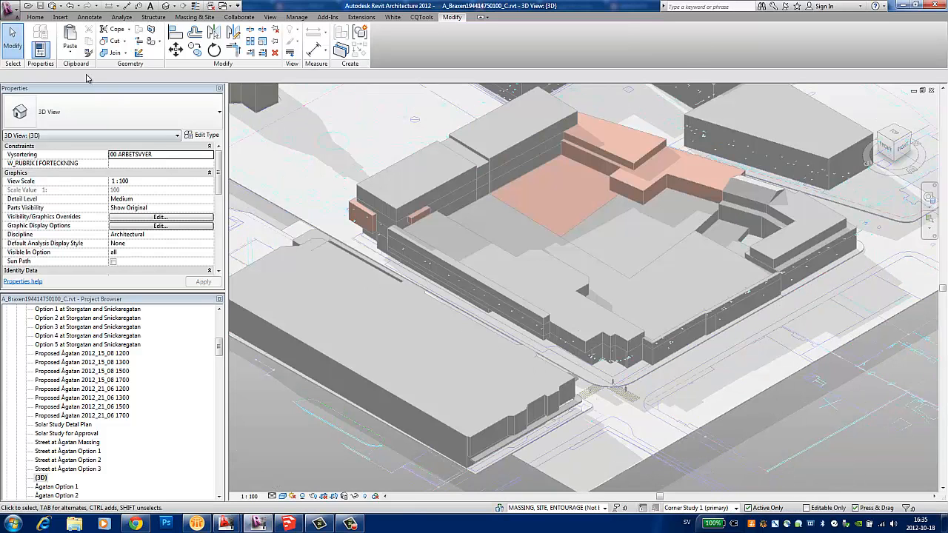
pyautogui.click(71, 52)
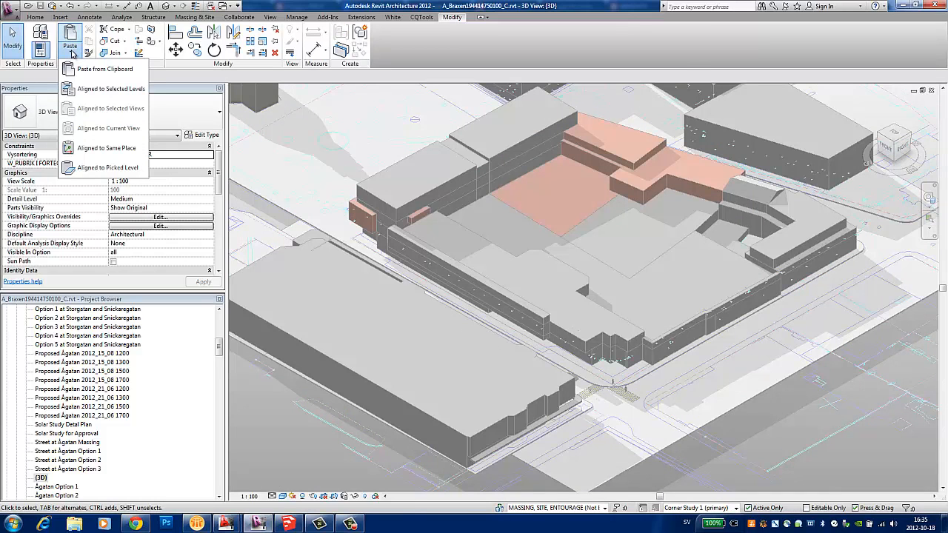
pyautogui.click(82, 148)
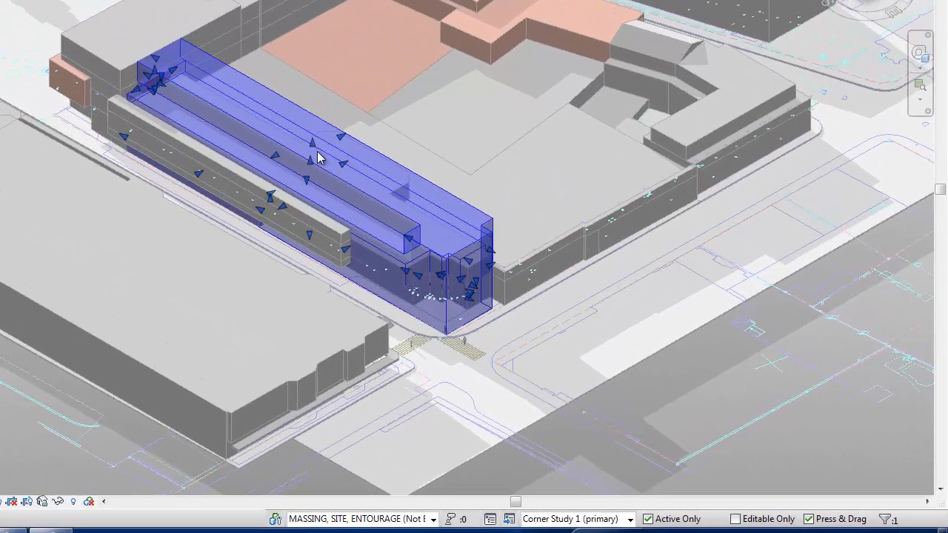
pyautogui.press('Escape')
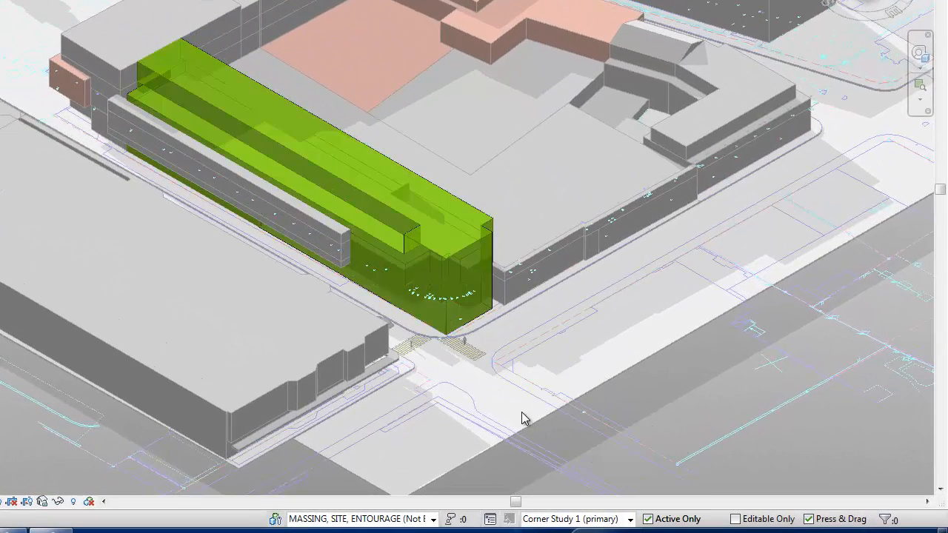
# Make Corner Study 2 the active design option and paste the department store mass into it aligned to the same place.
pyautogui.click(487, 273)
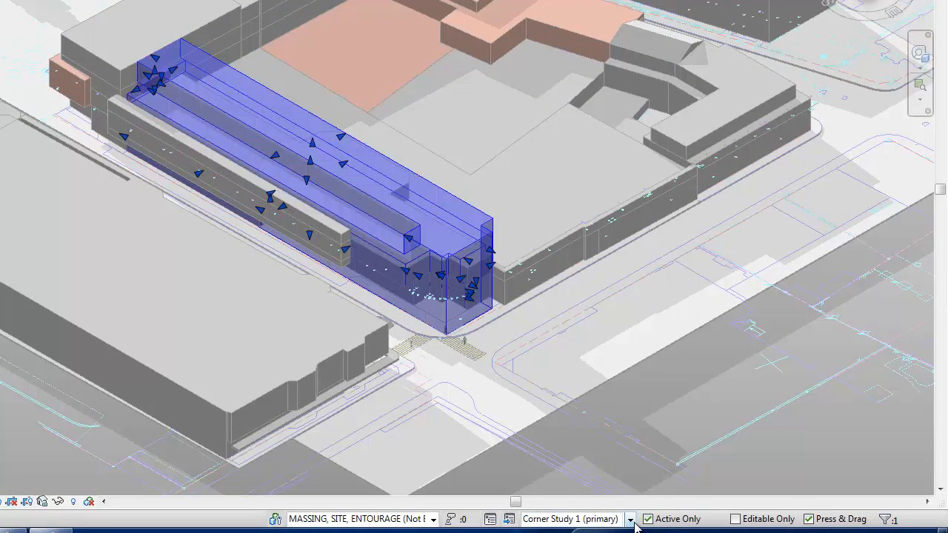
pyautogui.click(631, 520)
pyautogui.click(604, 492)
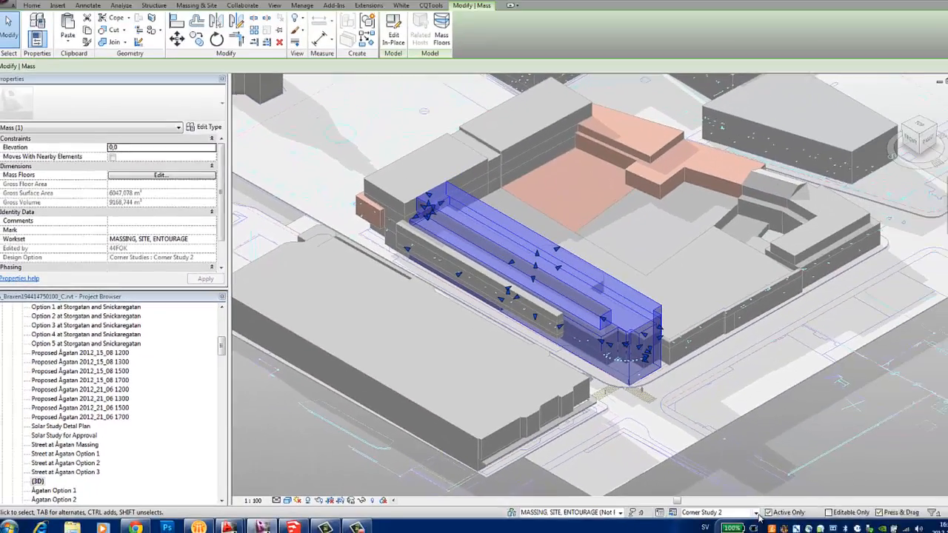
# Make Corner Study 3 the active design option and paste the department store mass into it aligned to the same place.
pyautogui.click(757, 514)
pyautogui.click(763, 484)
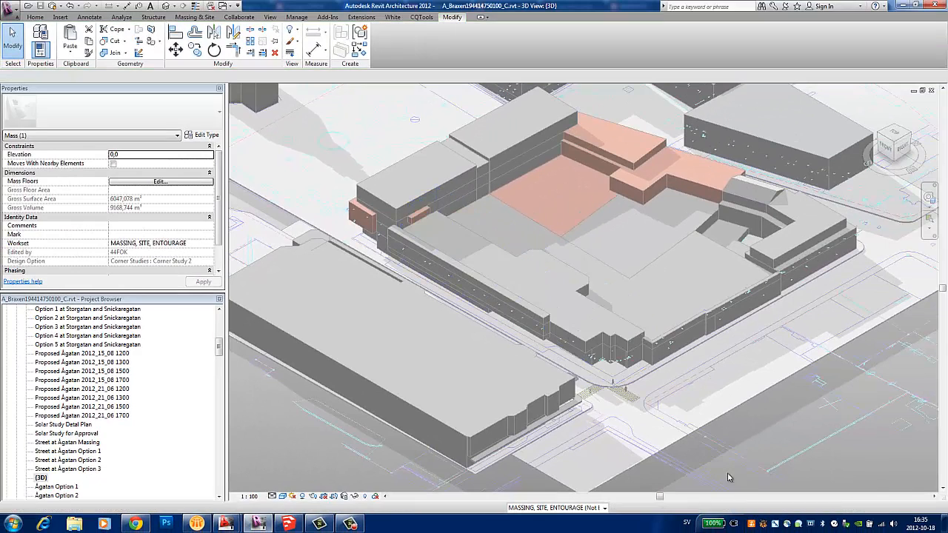
pyautogui.click(70, 52)
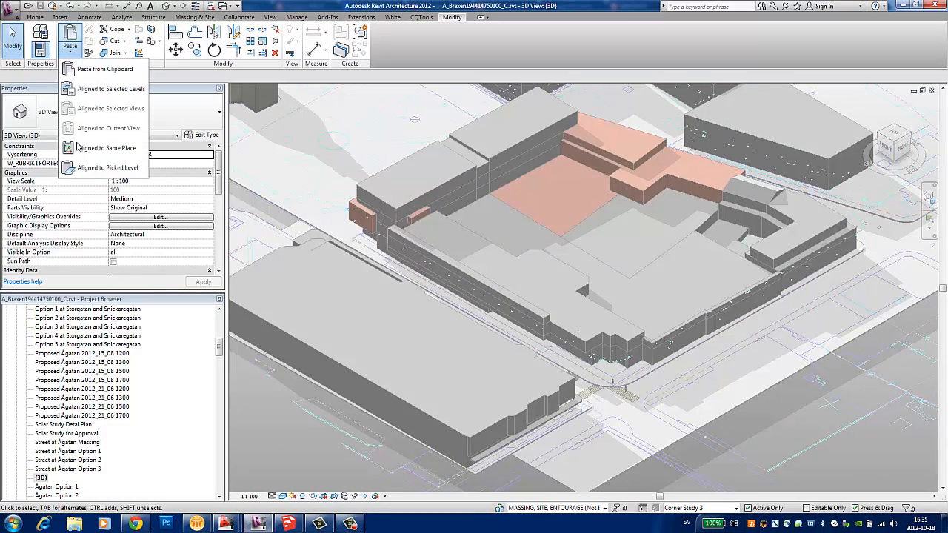
pyautogui.click(80, 148)
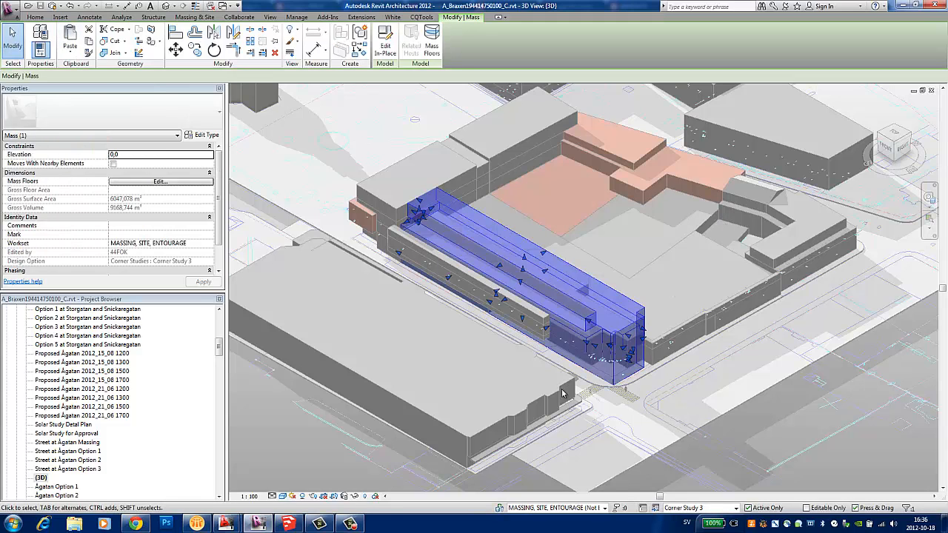
pyautogui.click(620, 443)
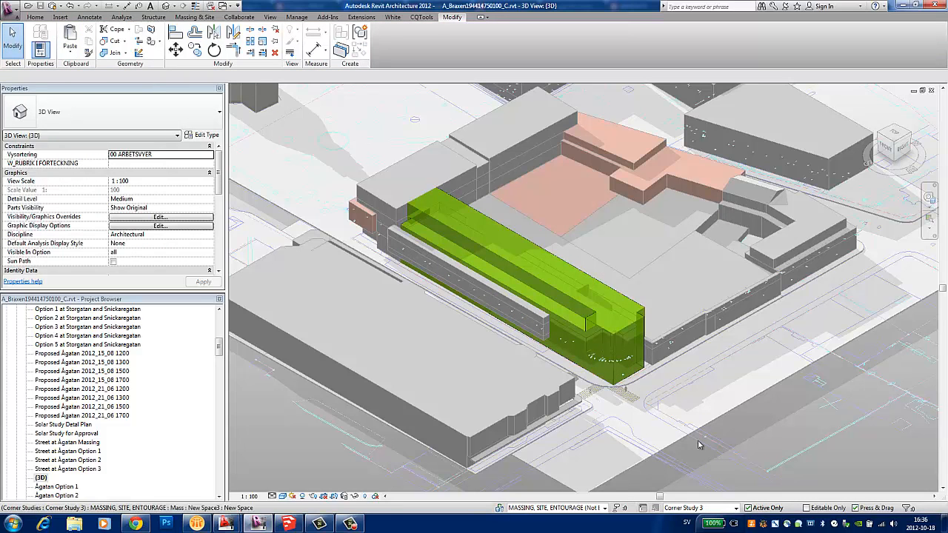
# Make Corner Study 2 the active design option.
pyautogui.click(736, 509)
pyautogui.click(727, 483)
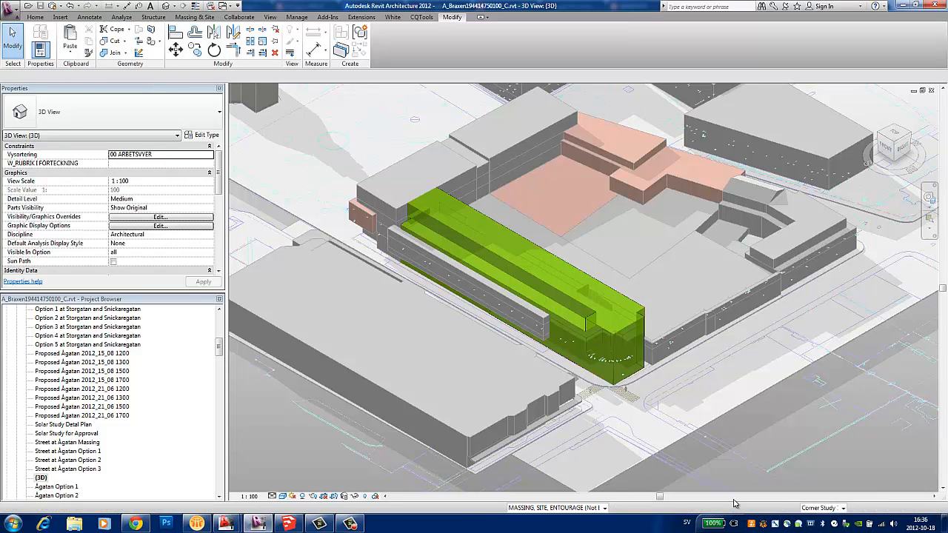
pyautogui.click(735, 508)
pyautogui.click(722, 489)
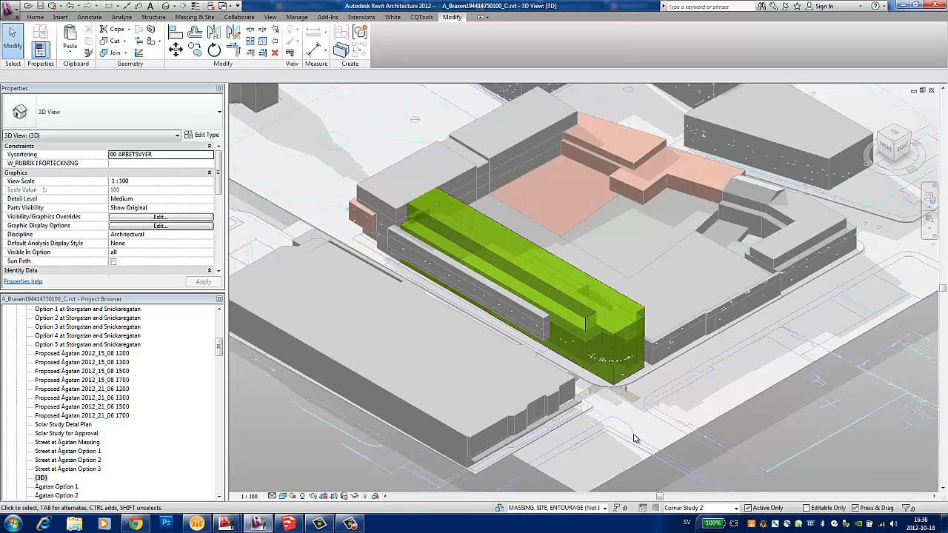
# Open the Corner Study 2 department store mass for in-place editing and accept the off-axis sketch warnings.
pyautogui.scroll(5, 637, 393)
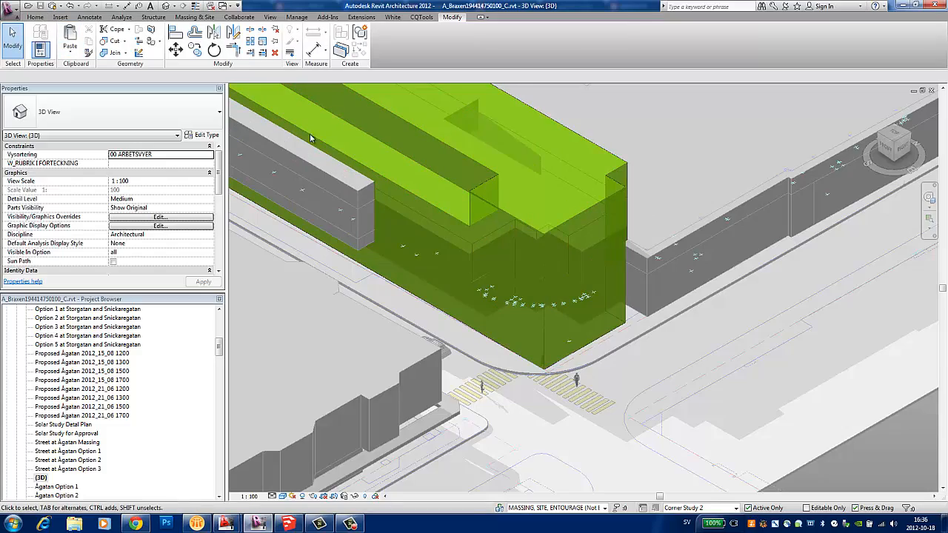
pyautogui.click(491, 203)
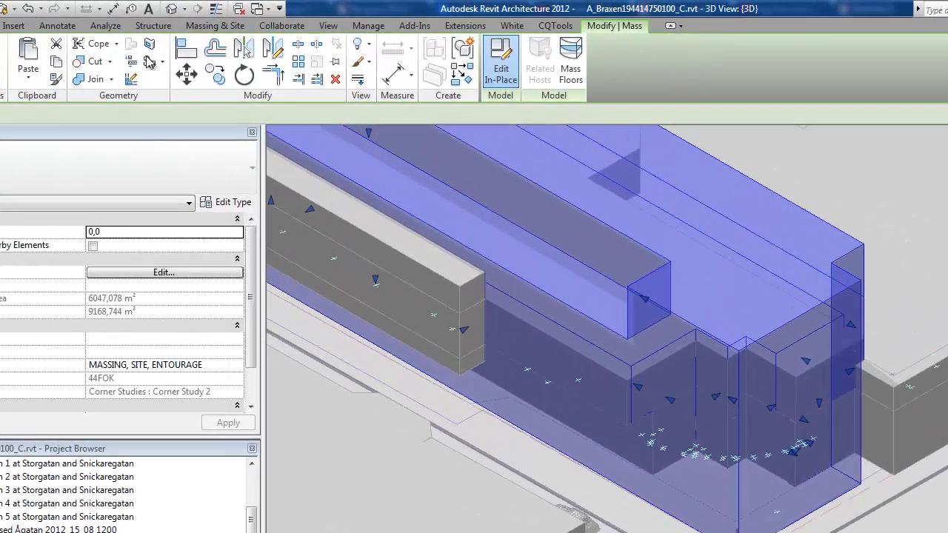
pyautogui.click(146, 58)
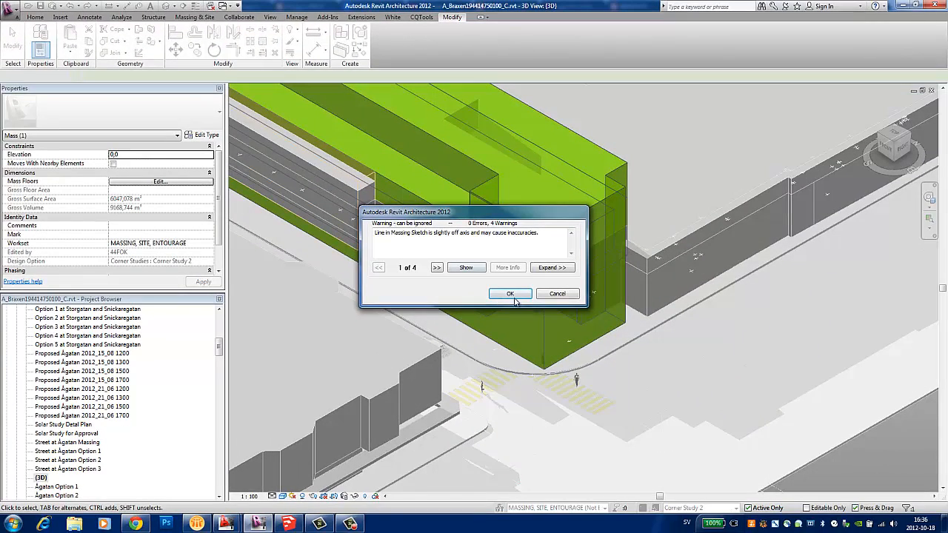
pyautogui.click(515, 298)
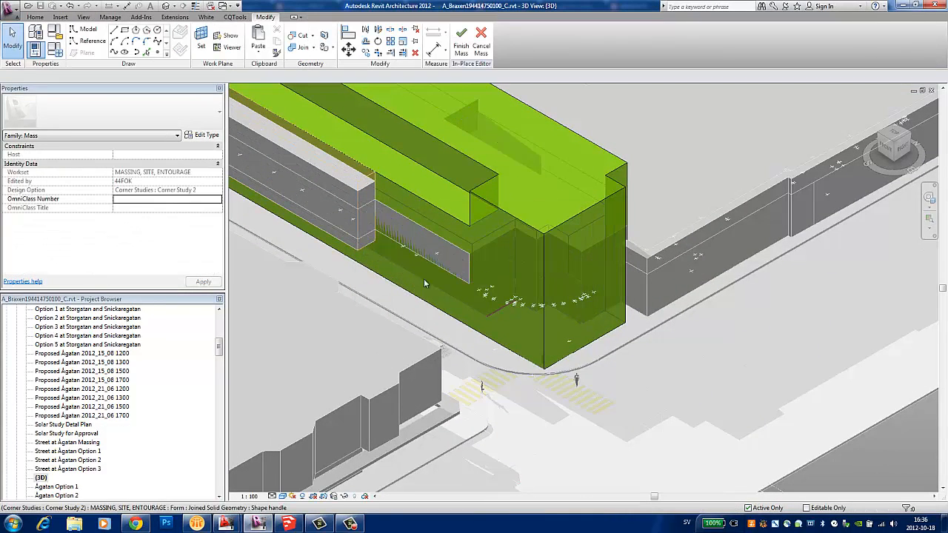
# Sketch a full-height rectangle about 6.6 m wide on the mass's long street facade, ending at the outer corner.
pyautogui.click(125, 32)
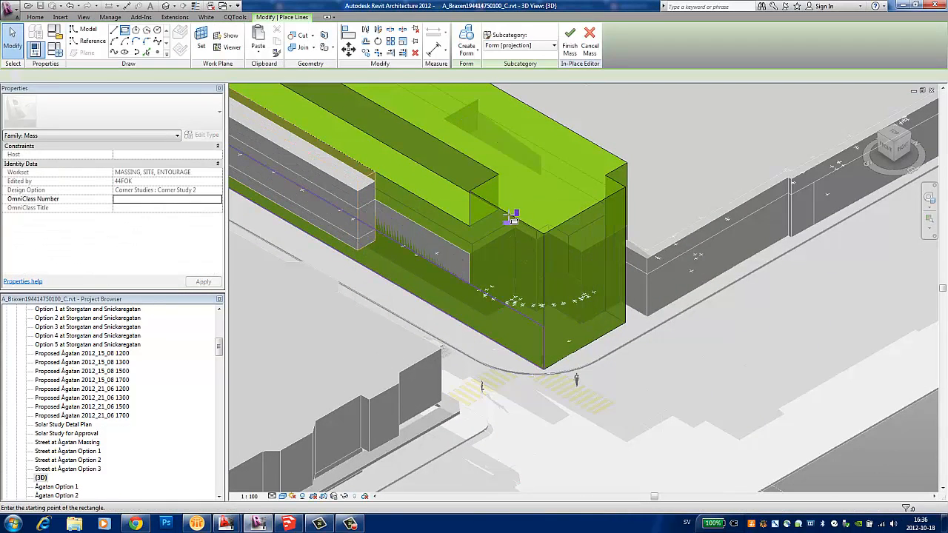
pyautogui.click(516, 300)
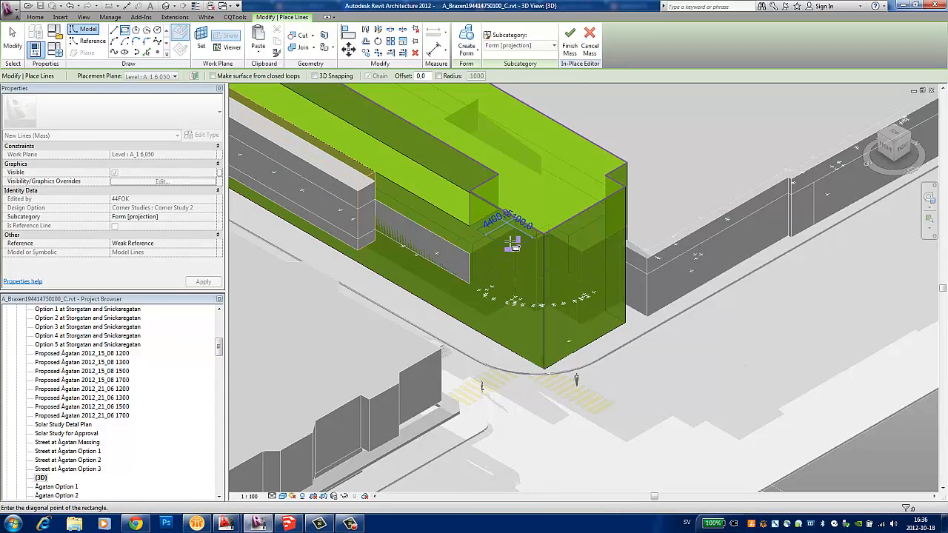
pyautogui.press('Escape')
pyautogui.press('Escape')
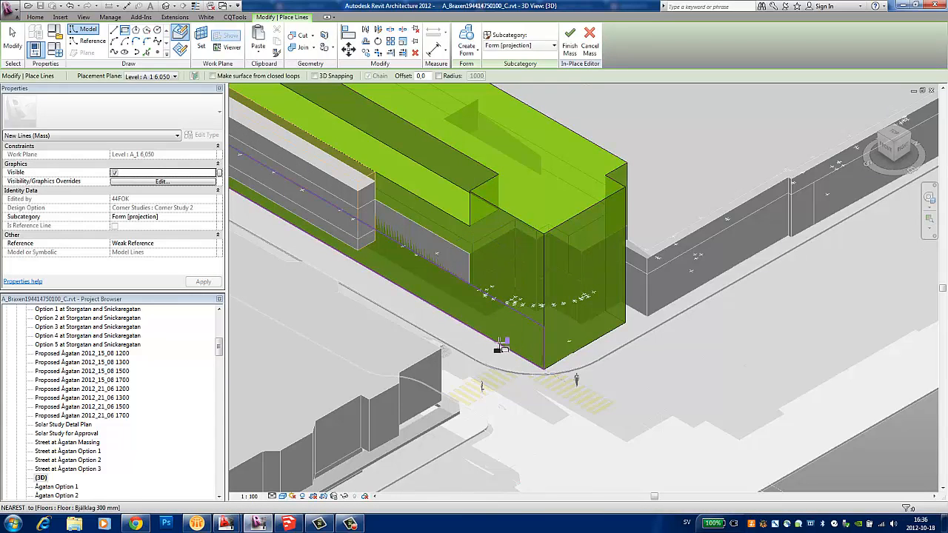
pyautogui.click(502, 348)
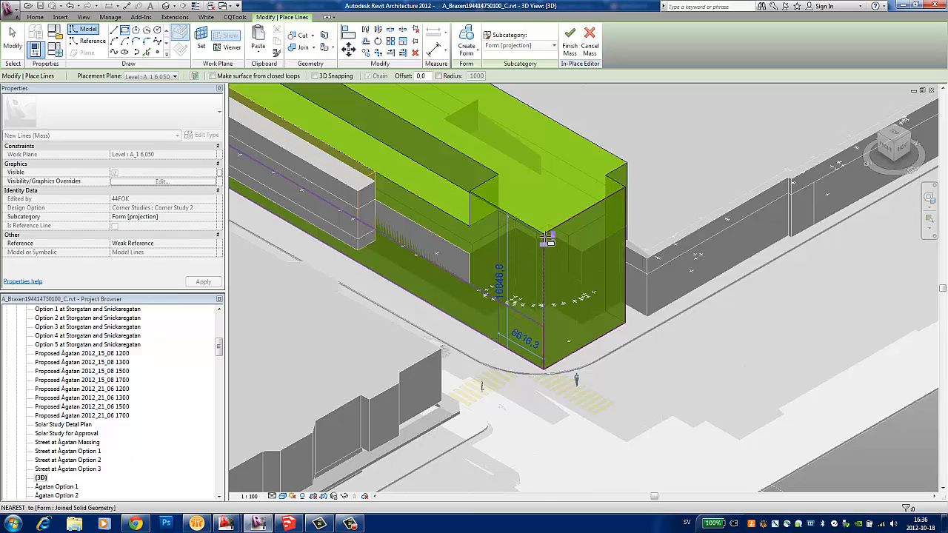
pyautogui.press('Escape')
pyautogui.press('Escape')
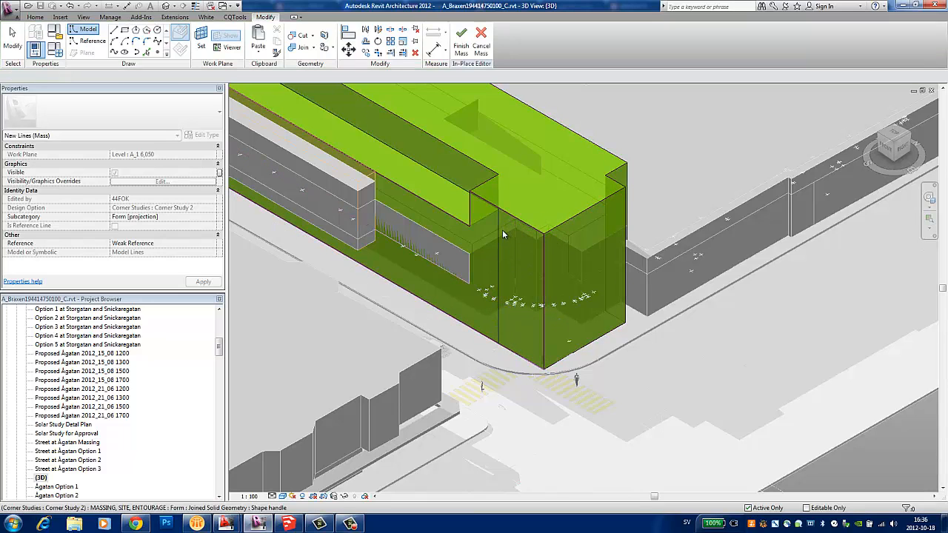
pyautogui.press('Escape')
# Create a void form from the facade rectangle to cut a full-height notch out of the mass's corner.
pyautogui.click(499, 231)
pyautogui.click(469, 53)
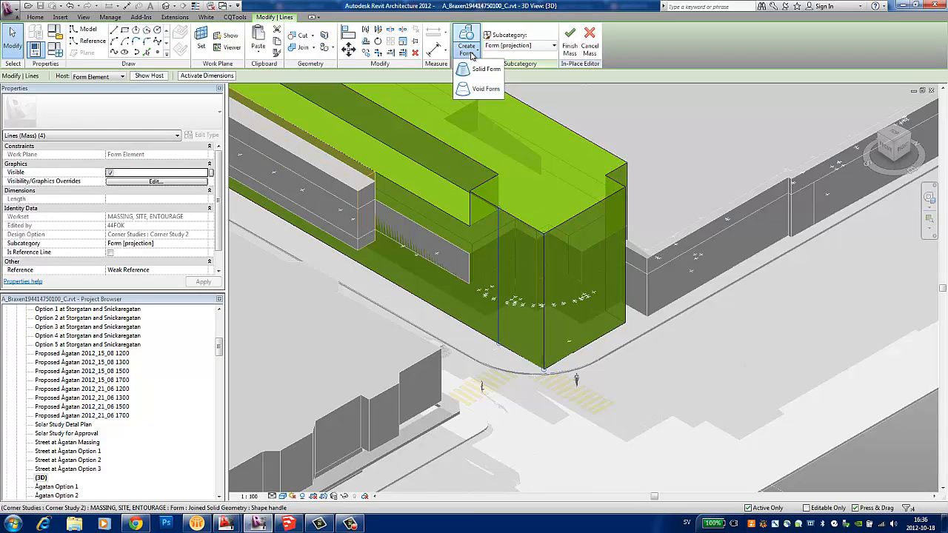
pyautogui.click(478, 93)
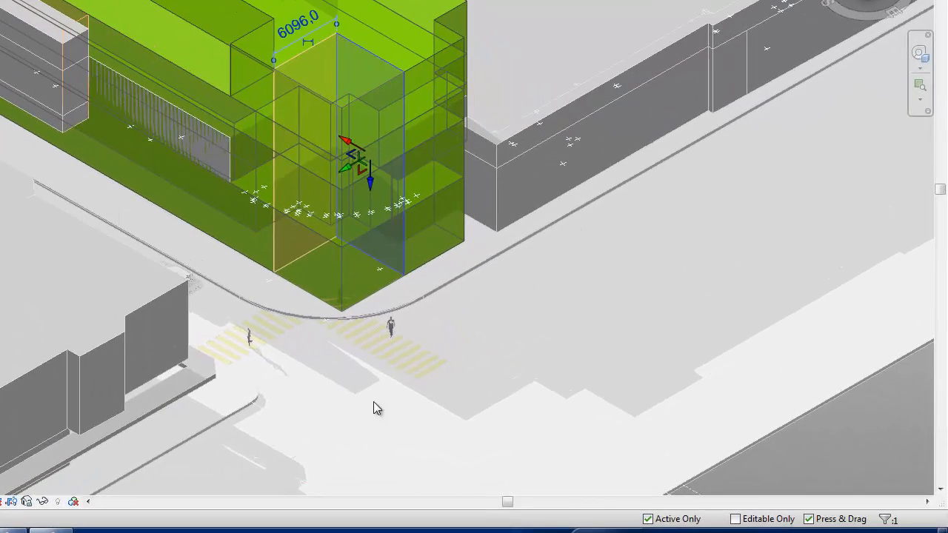
pyautogui.click(512, 441)
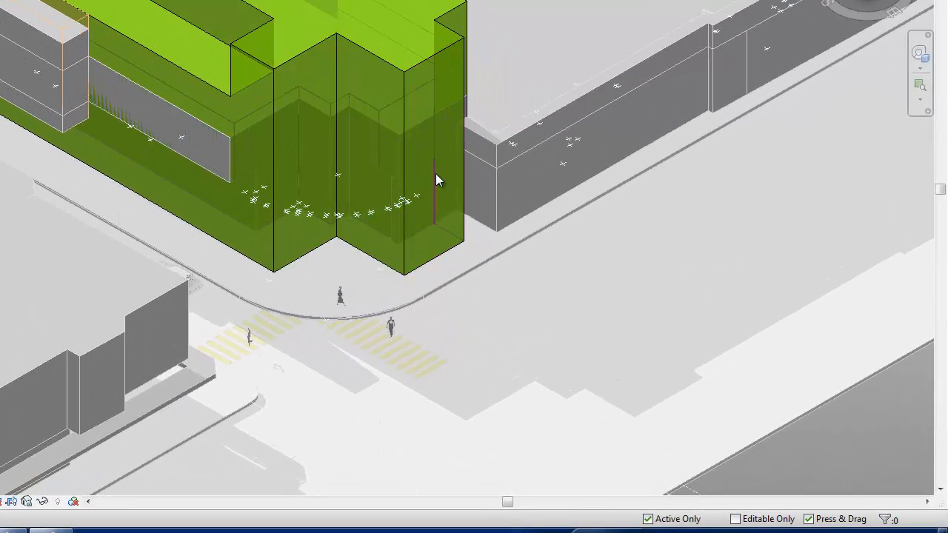
# Try to push the end face of the block beside the corner notch inward.
pyautogui.click(466, 209)
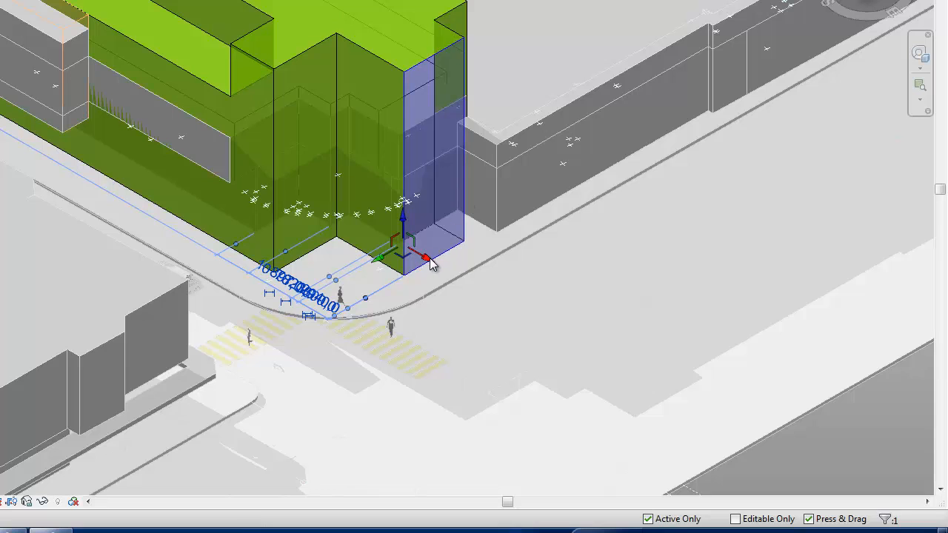
pyautogui.press('Escape')
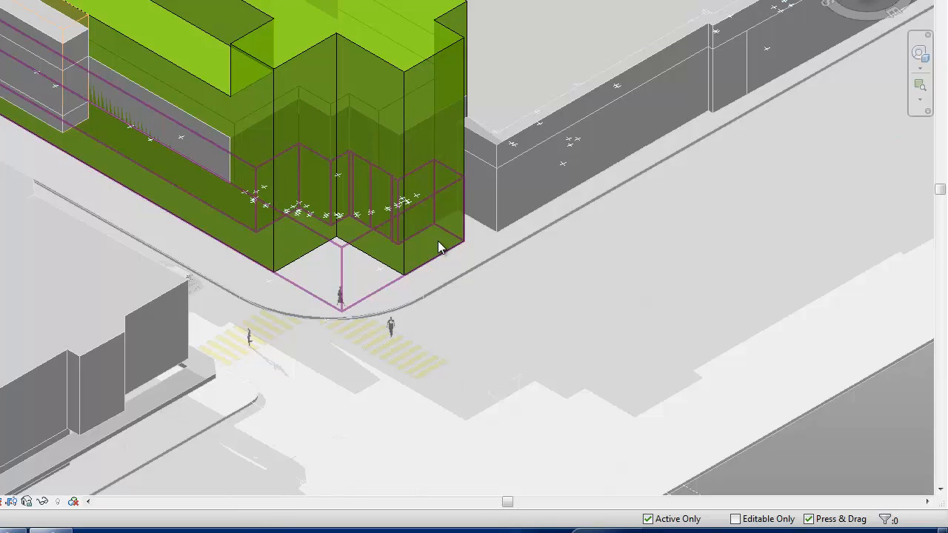
pyautogui.click(439, 248)
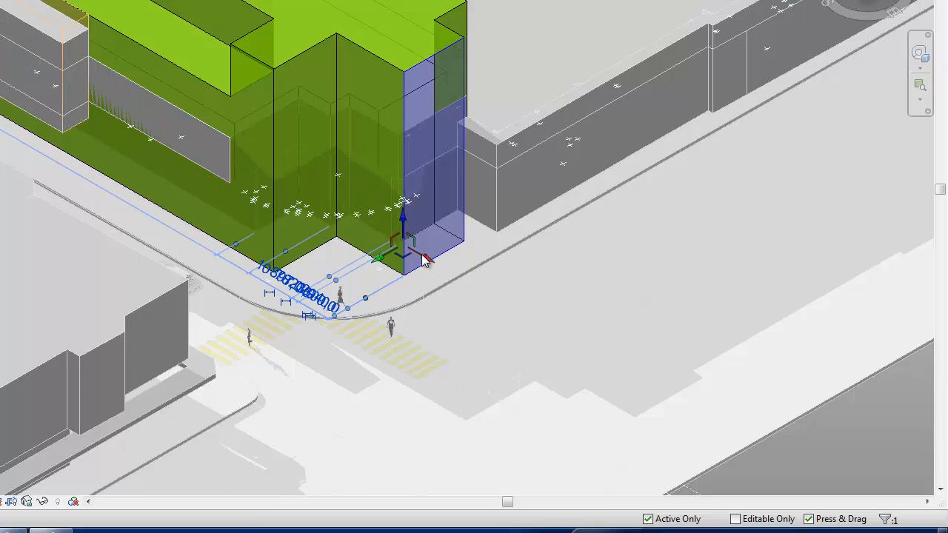
pyautogui.moveTo(423, 255); pyautogui.dragTo(411, 247)
pyautogui.click(528, 317)
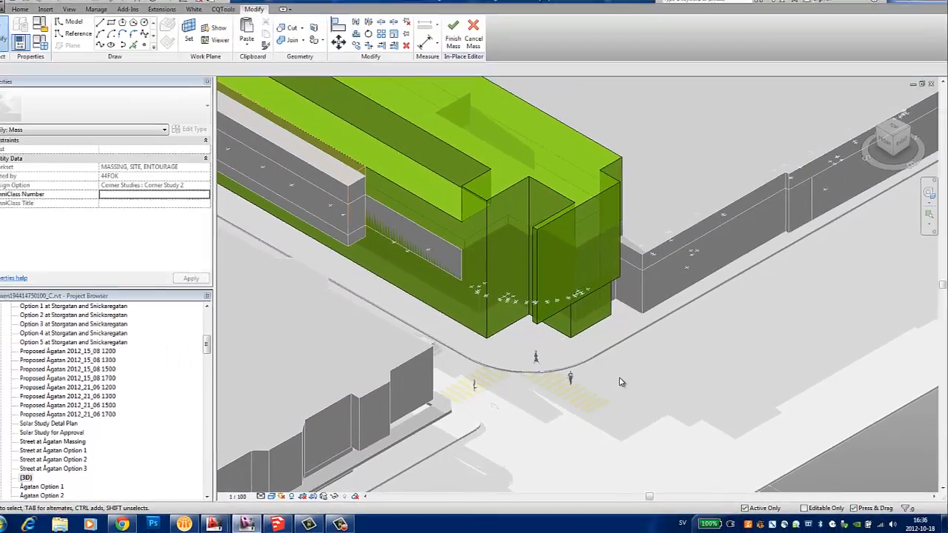
pyautogui.scroll(2, 464, 333)
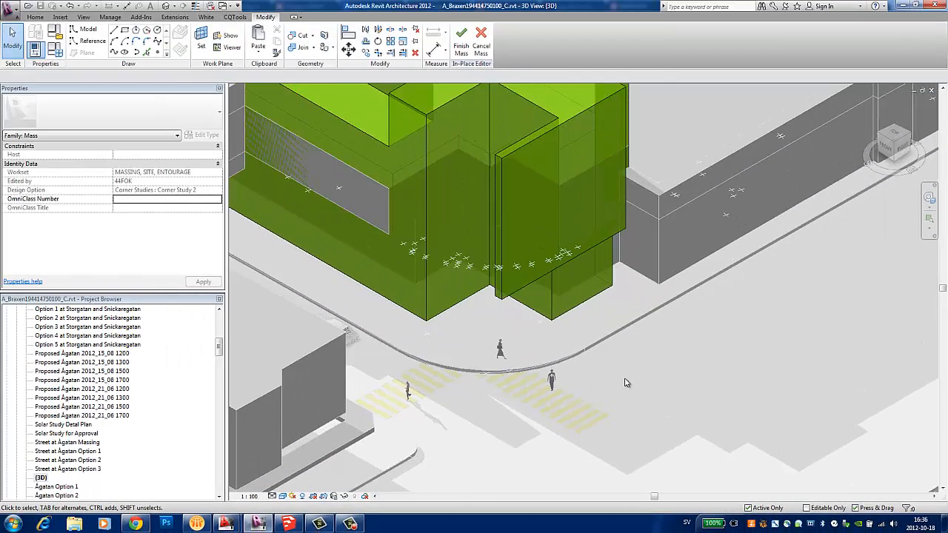
pyautogui.scroll(-2, 624, 383)
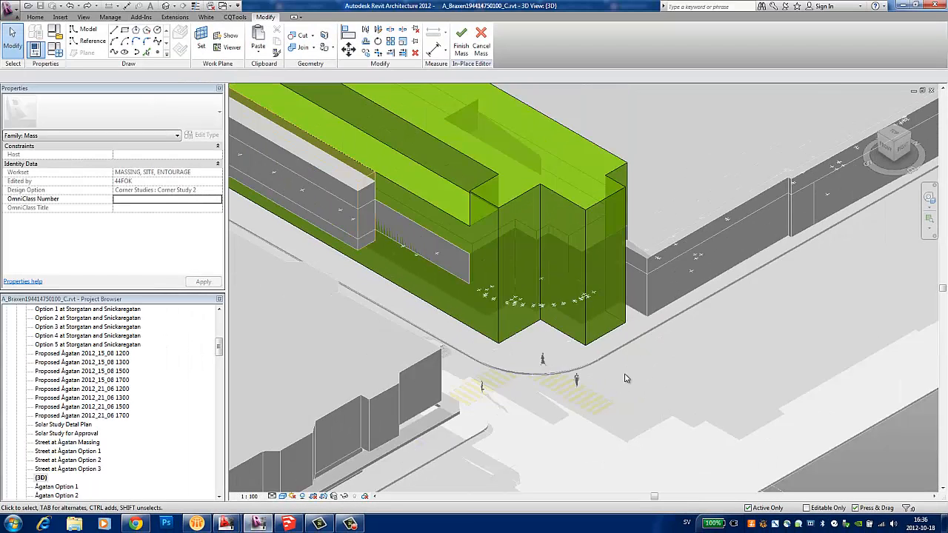
pyautogui.click(590, 256)
pyautogui.scroll(2, 624, 226)
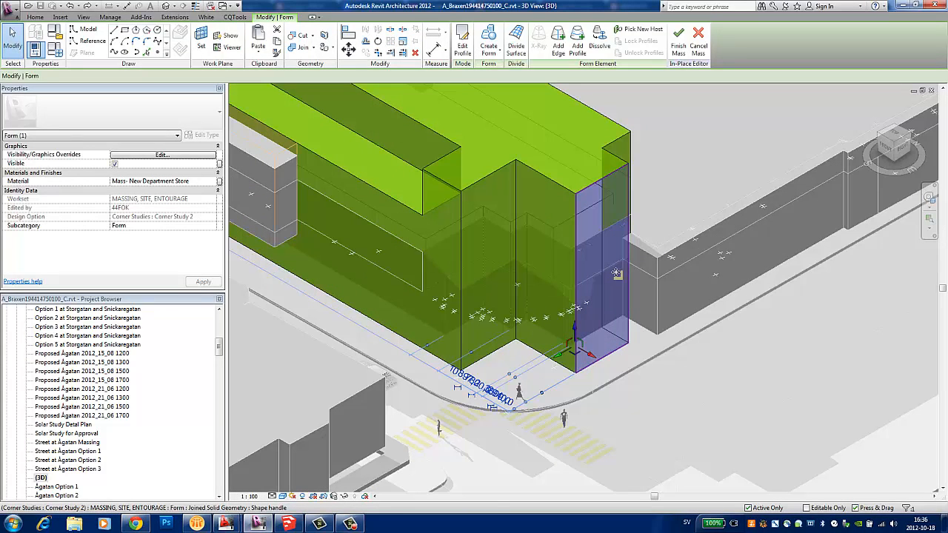
pyautogui.press('Escape')
pyautogui.click(624, 193)
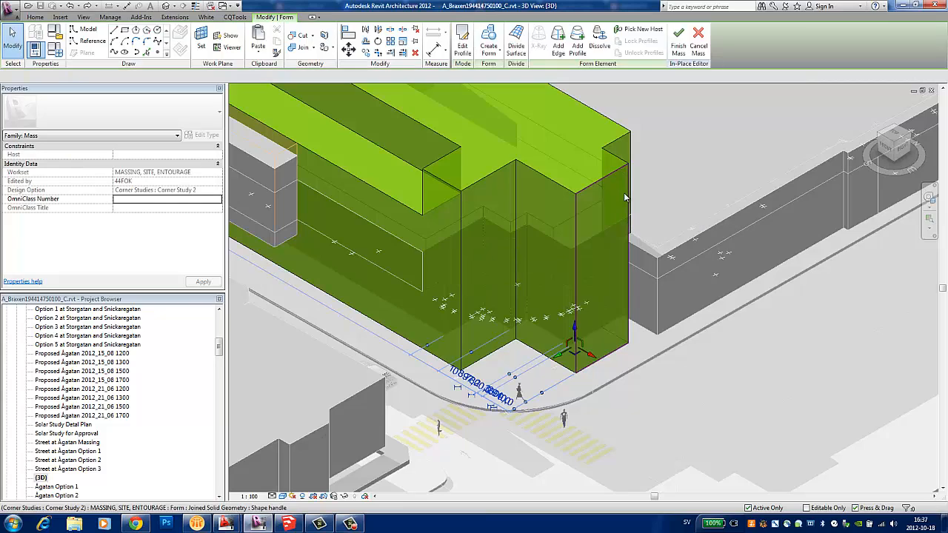
# In the top view, sketch a rectangle about 1.5 m deep along the mass's Snickaregatan end, extending past the block into the notch.
pyautogui.click(895, 134)
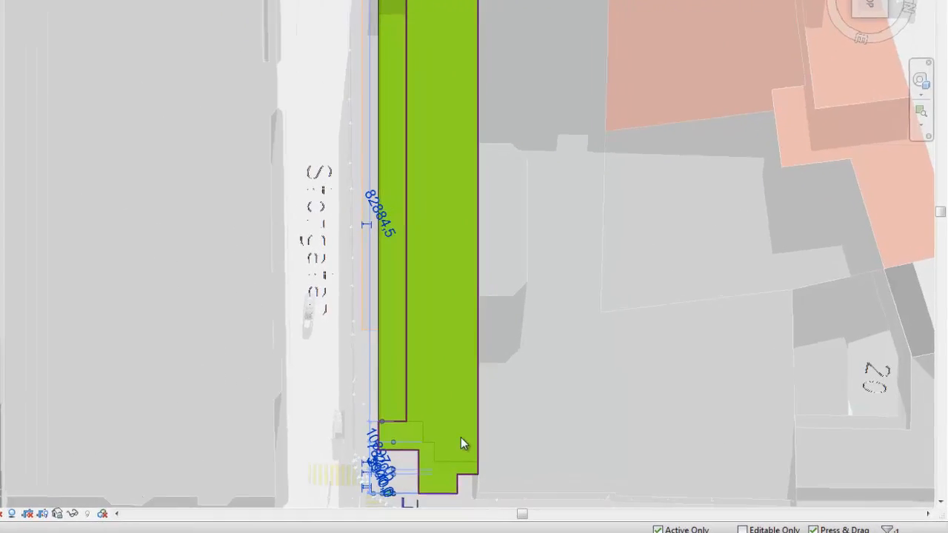
pyautogui.moveTo(461, 438); pyautogui.dragTo(361, 180, button='middle')
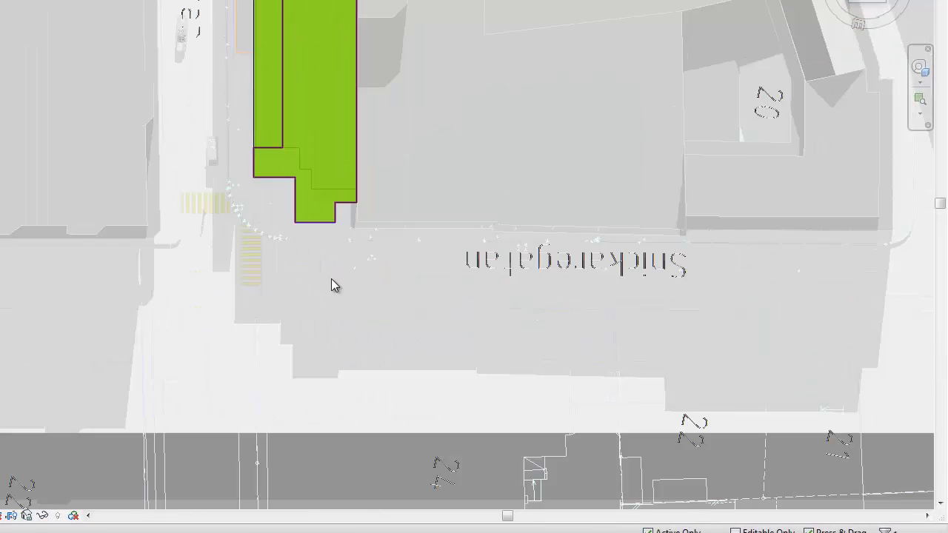
pyautogui.scroll(3, 351, 285)
pyautogui.click(281, 212)
pyautogui.scroll(2, 279, 209)
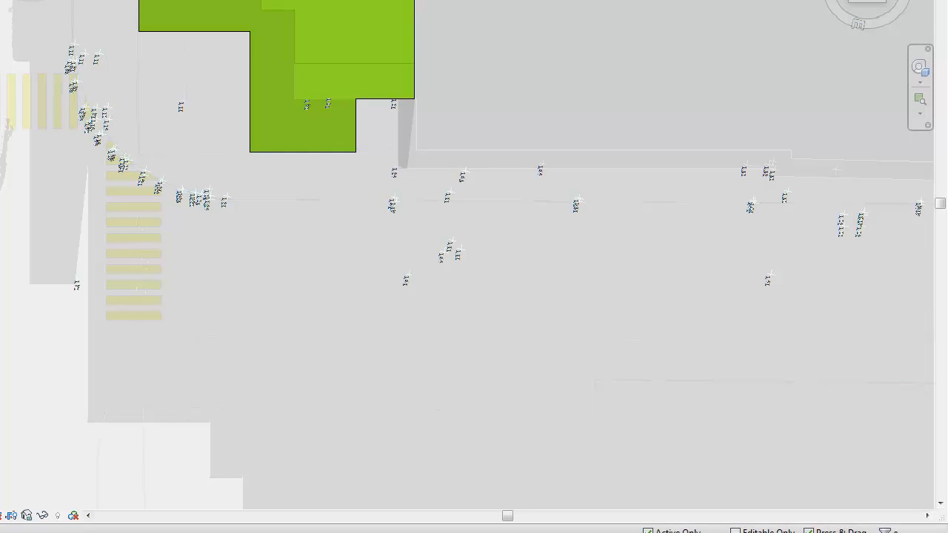
pyautogui.click(356, 152)
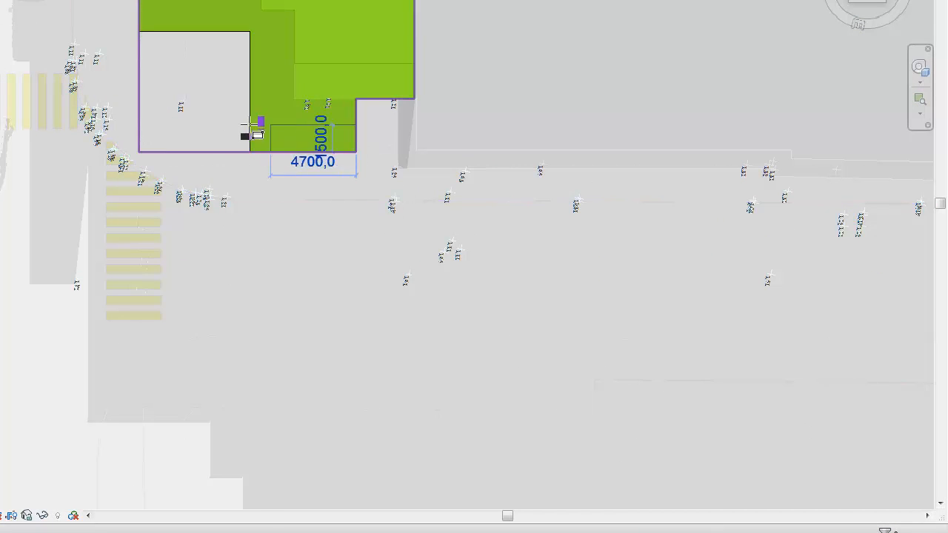
pyautogui.click(203, 123)
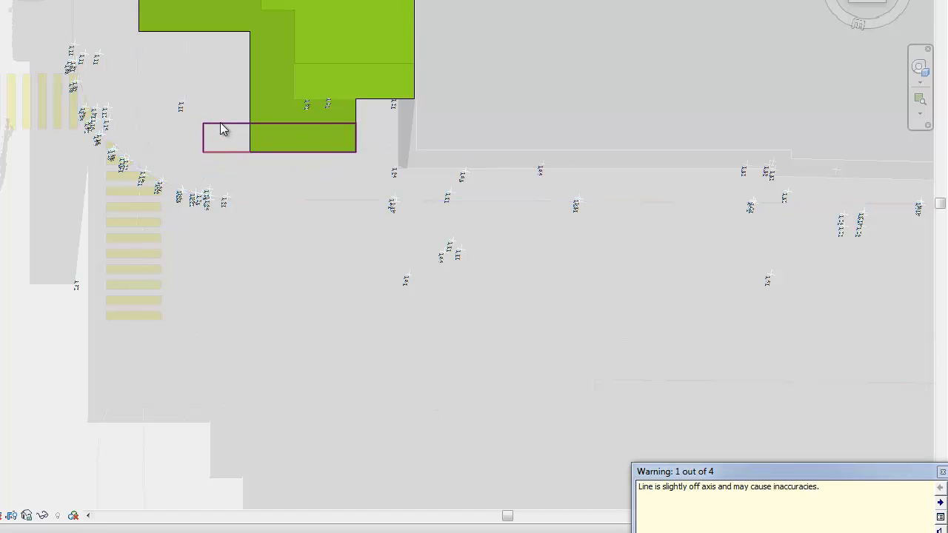
pyautogui.press('Escape')
# Return to the angled 3D view and create a void form from the rectangle at roof level.
pyautogui.click(852, 6)
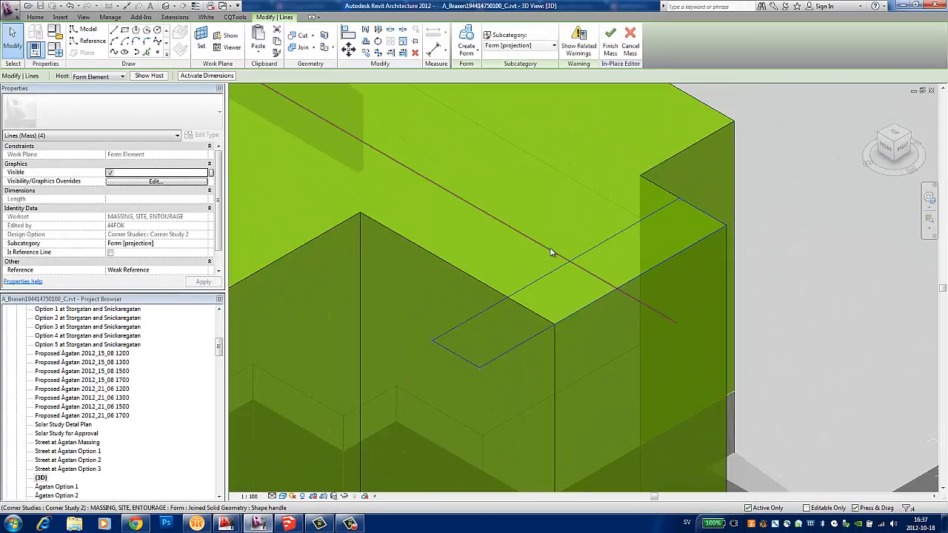
pyautogui.scroll(-2, 550, 253)
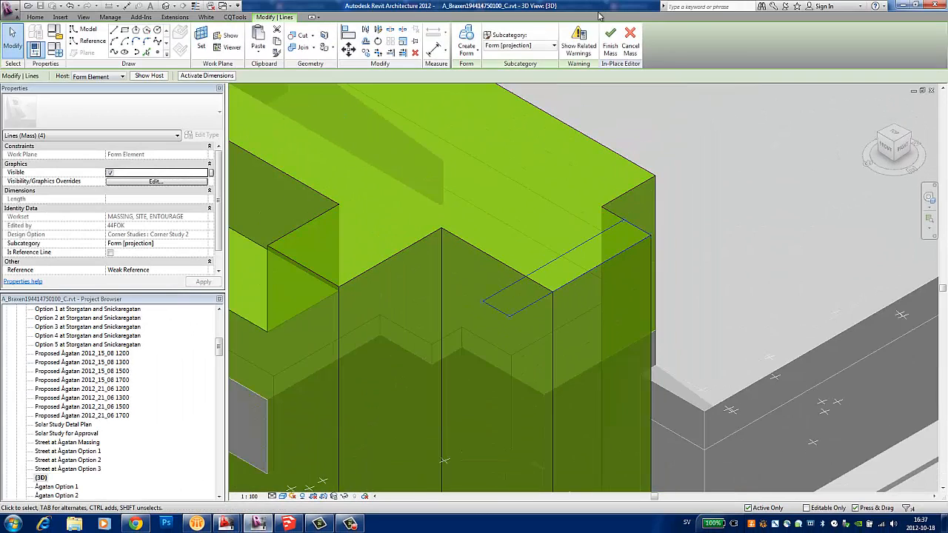
pyautogui.click(468, 57)
pyautogui.click(480, 90)
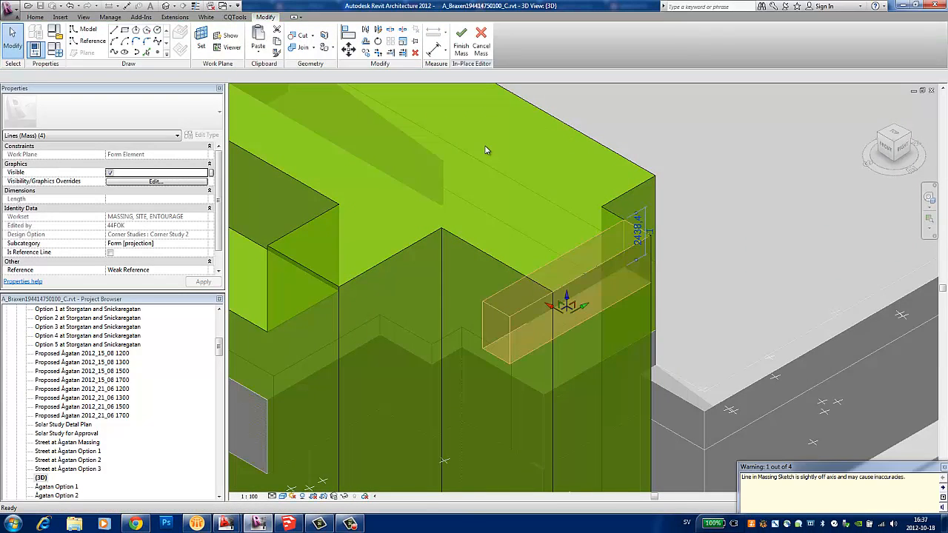
pyautogui.scroll(-3, 491, 135)
pyautogui.press('Escape')
pyautogui.press('Escape')
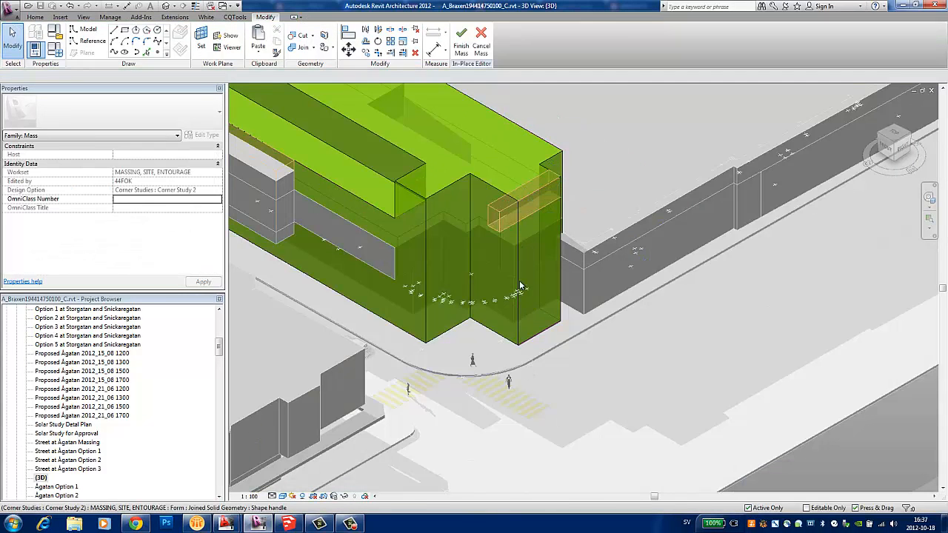
# Undo the roof-level void form together with its rectangle sketch.
pyautogui.scroll(2, 525, 226)
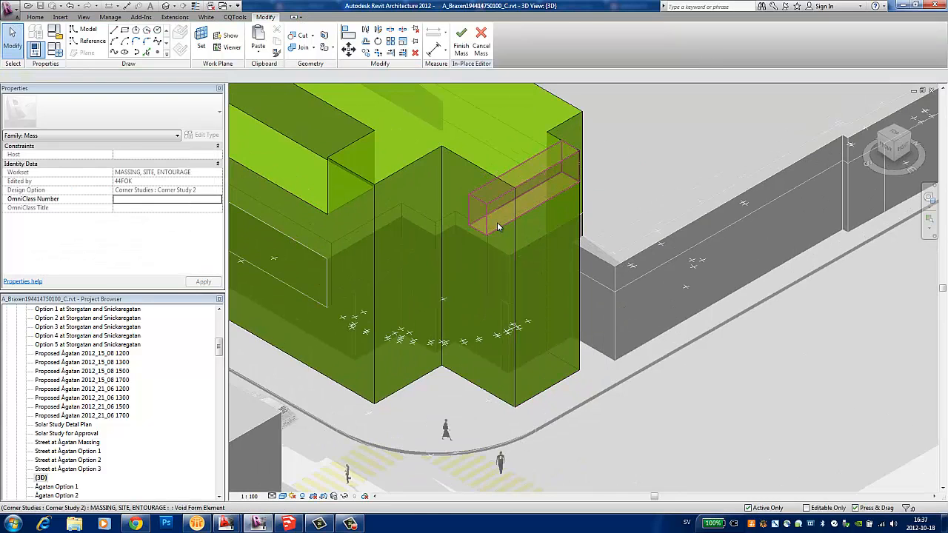
pyautogui.click(497, 222)
pyautogui.hotkey('ctrl', 'z')
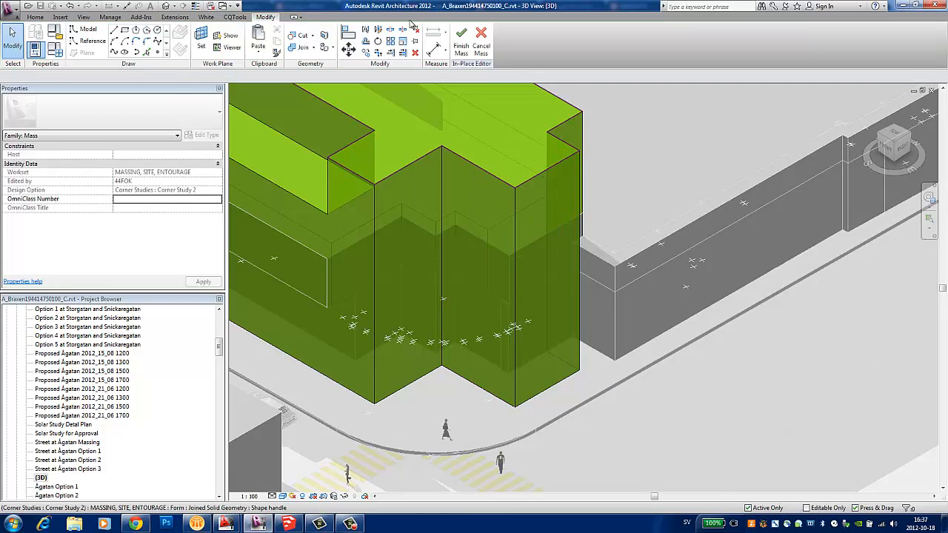
# Sketch a rectangle covering the full-height end face of the block beside the corner notch, from its upper corner to its opposite lower corner.
pyautogui.click(125, 31)
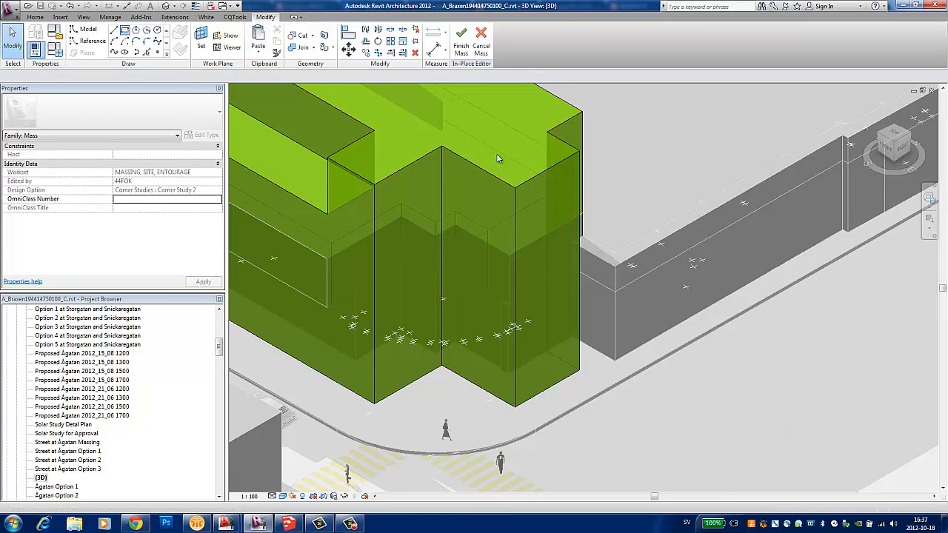
pyautogui.click(580, 150)
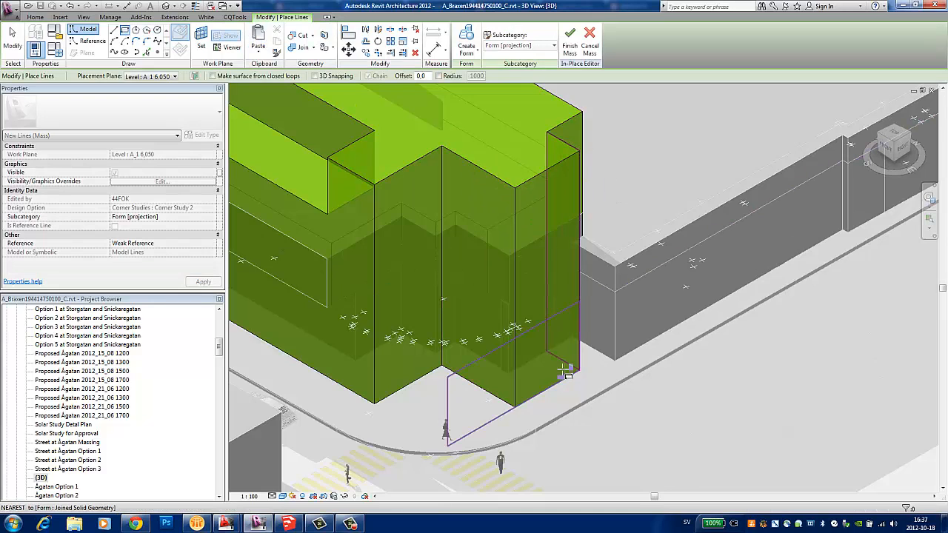
pyautogui.click(515, 410)
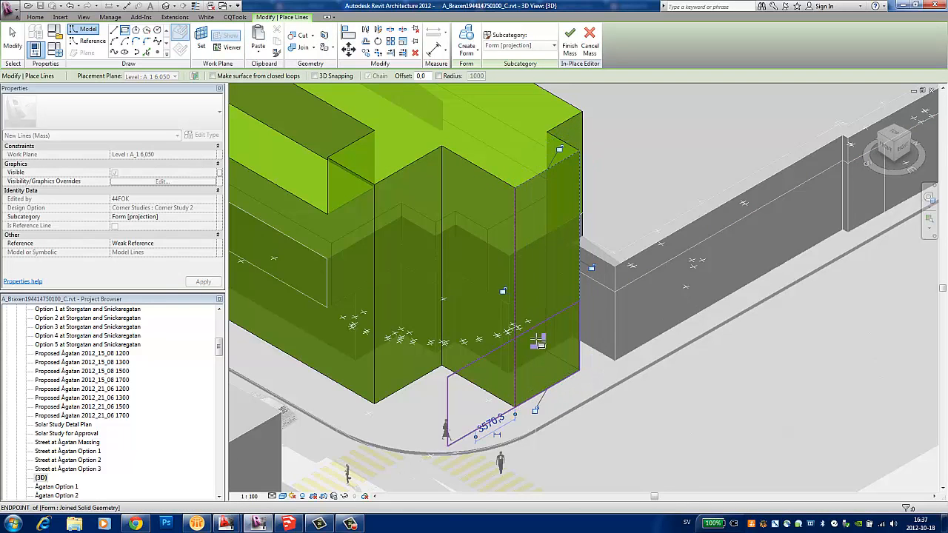
pyautogui.press('Escape')
pyautogui.press('Escape')
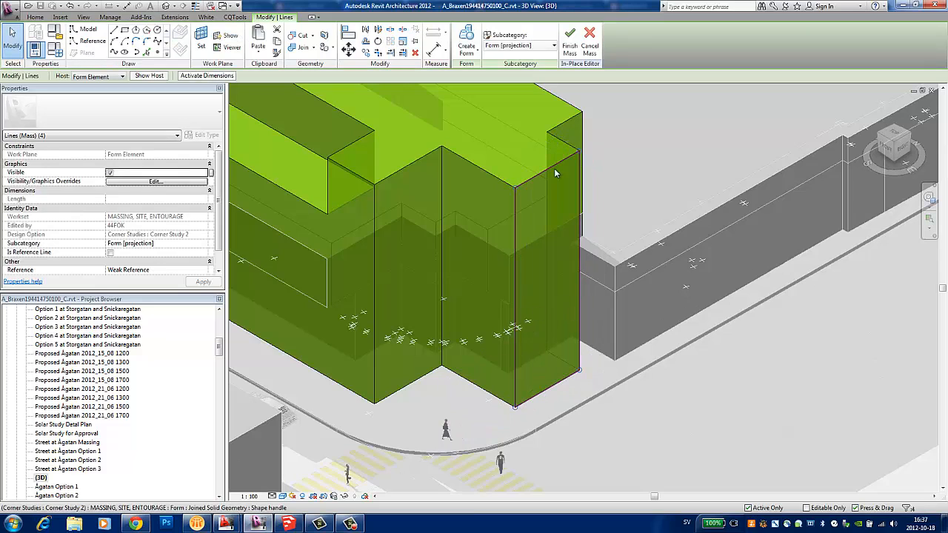
# Create a void form from the end-face rectangle, set its cut to about 1 m deep, and finish the mass.
pyautogui.click(459, 57)
pyautogui.click(477, 89)
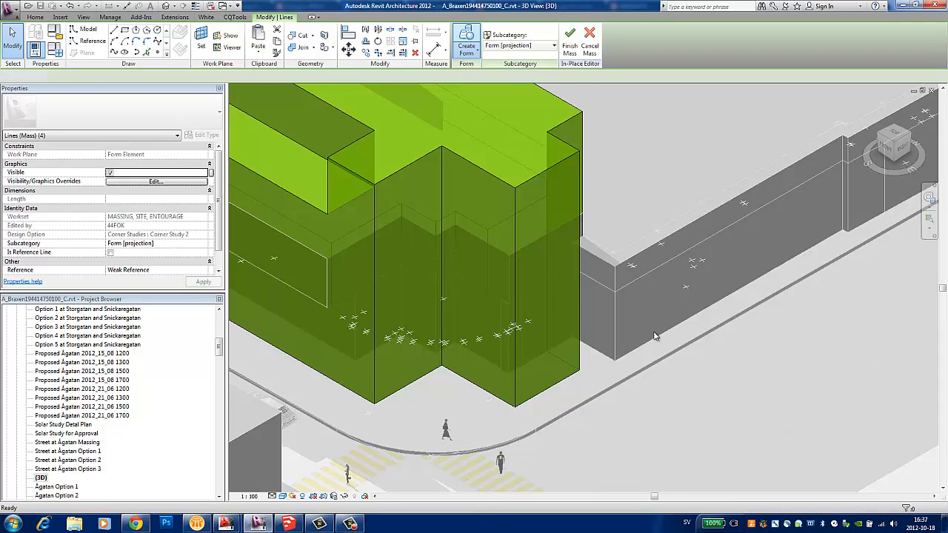
pyautogui.click(611, 446)
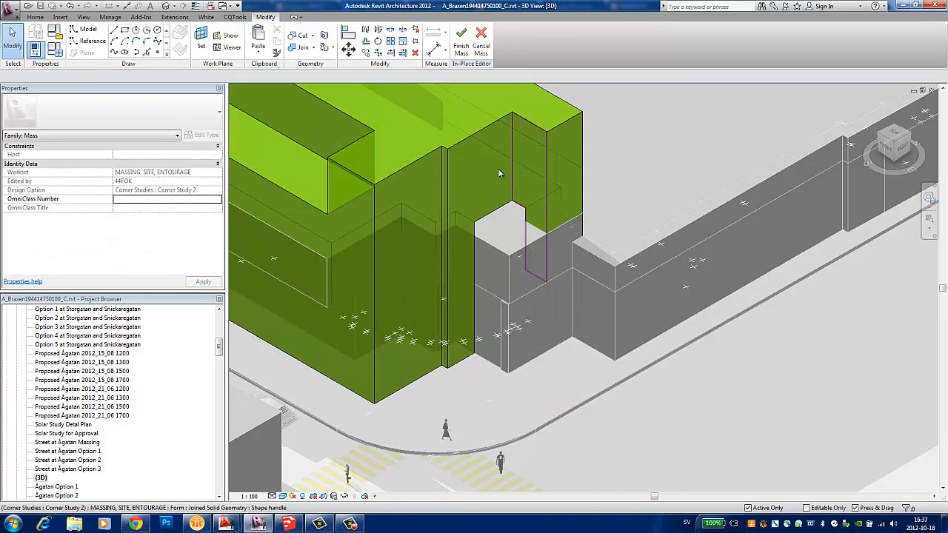
pyautogui.click(474, 161)
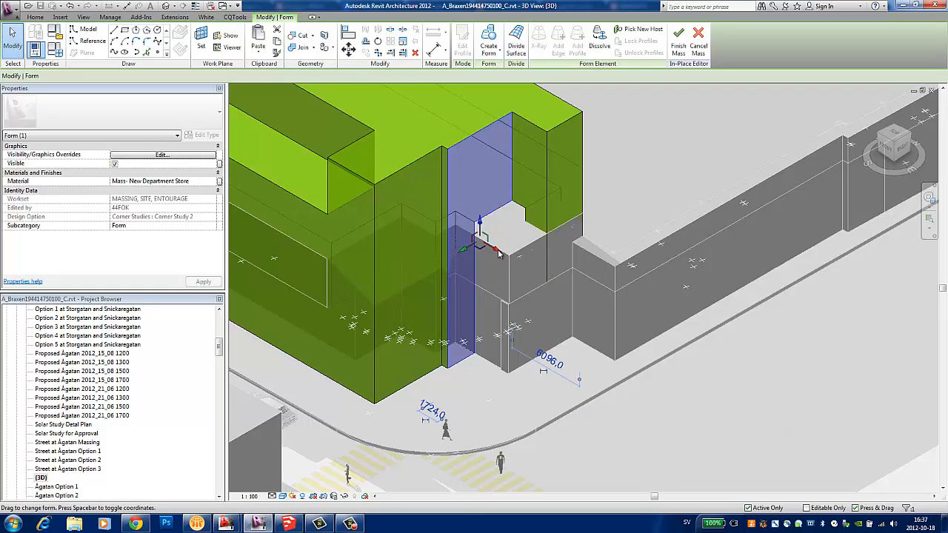
pyautogui.moveTo(500, 254); pyautogui.dragTo(593, 382)
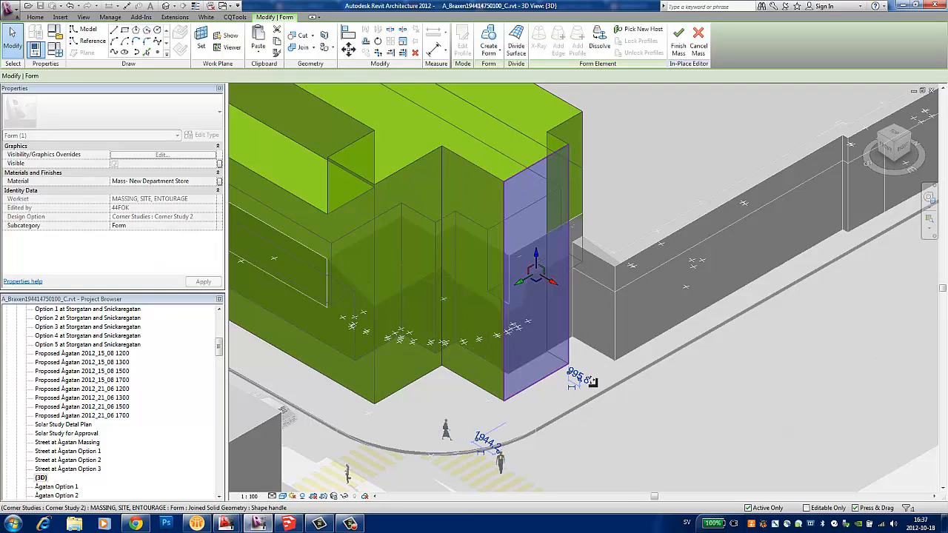
pyautogui.click(571, 454)
pyautogui.scroll(-2, 717, 108)
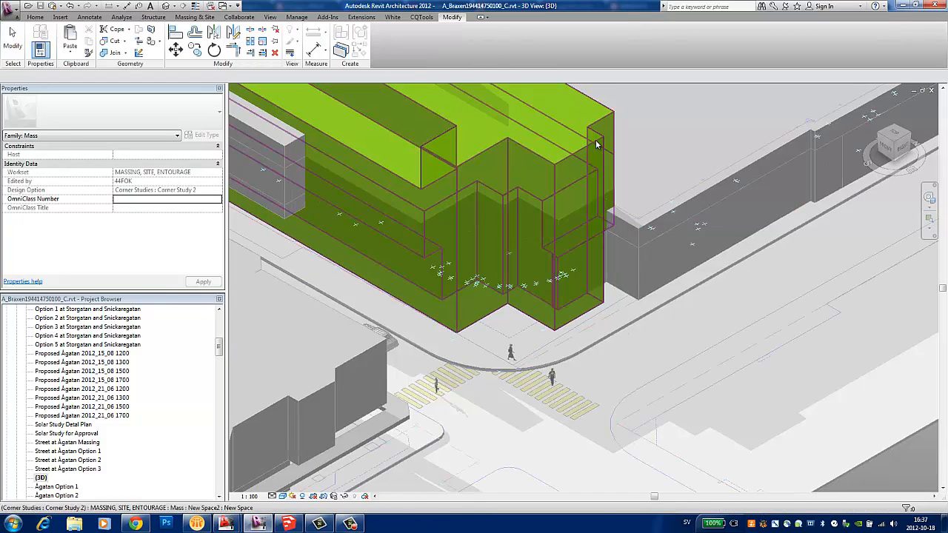
# Activate the Corner Study 3 design option and open its department store mass for in-place editing.
pyautogui.click(737, 508)
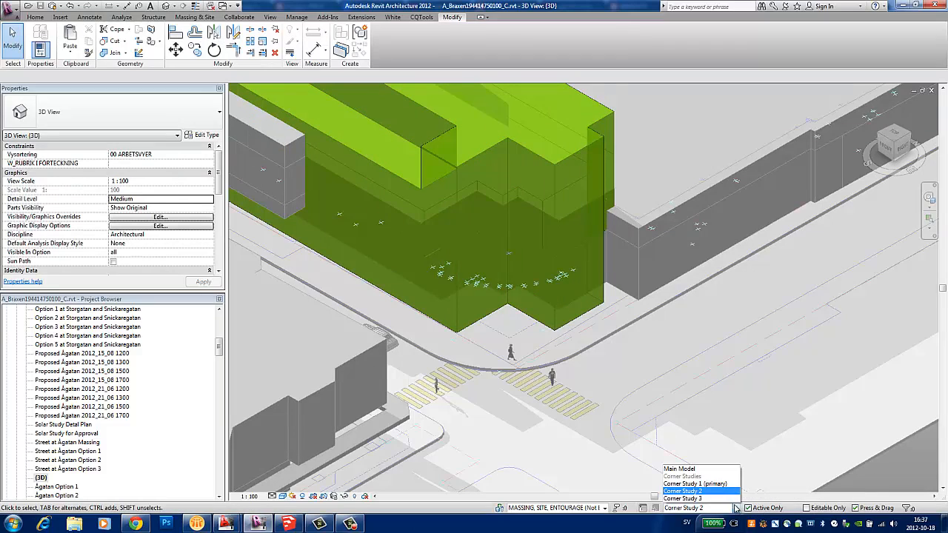
pyautogui.click(730, 500)
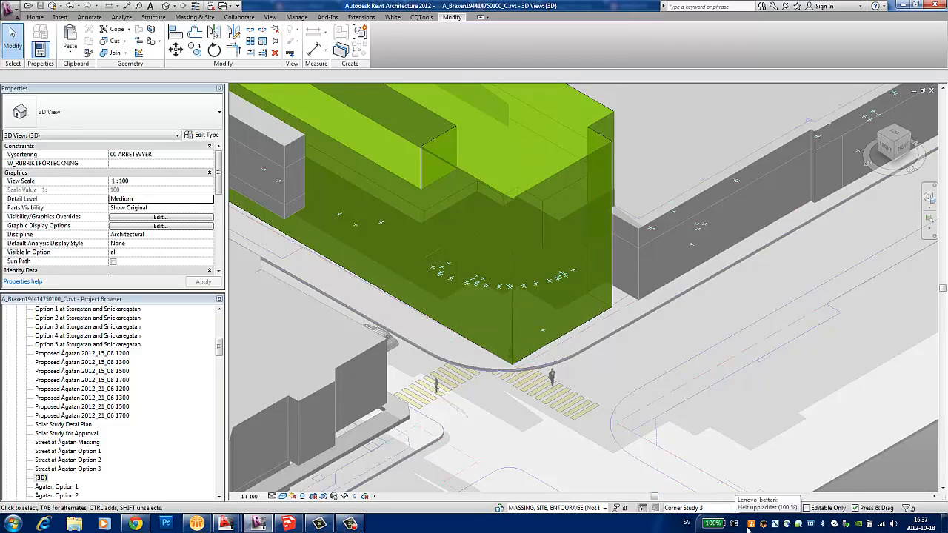
pyautogui.scroll(-2, 654, 399)
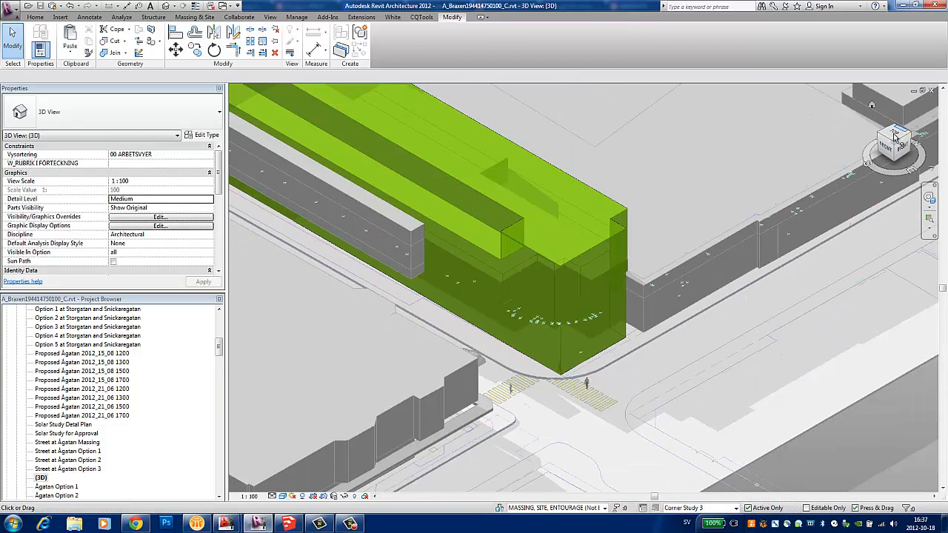
pyautogui.click(576, 178)
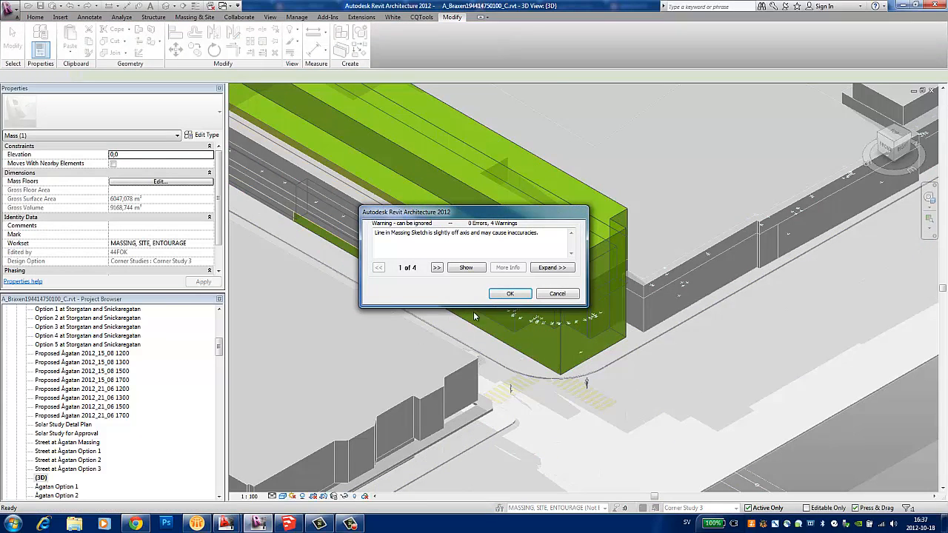
pyautogui.click(510, 294)
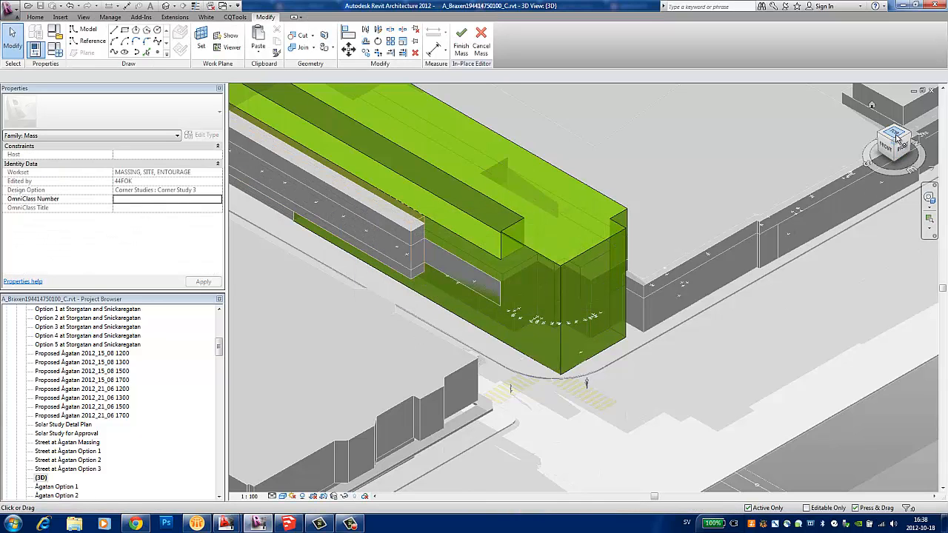
pyautogui.click(115, 31)
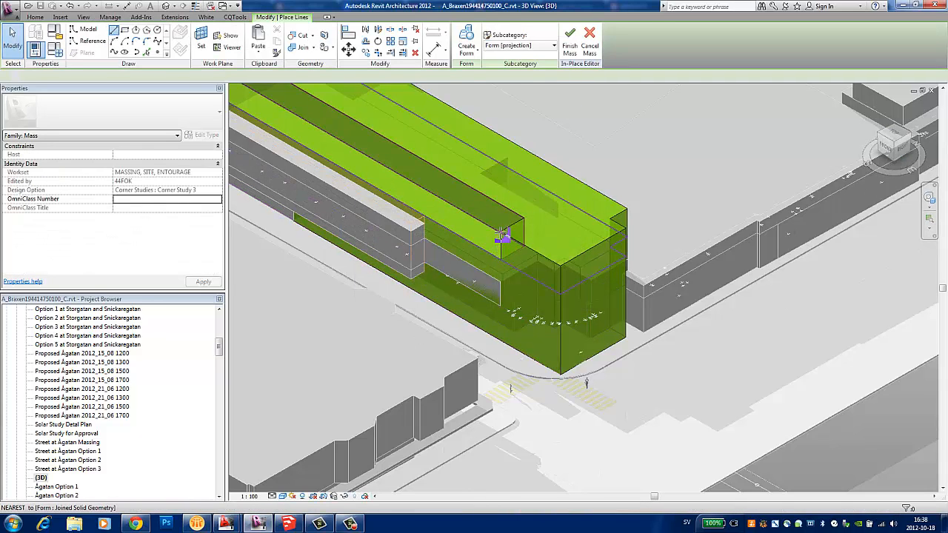
pyautogui.click(502, 236)
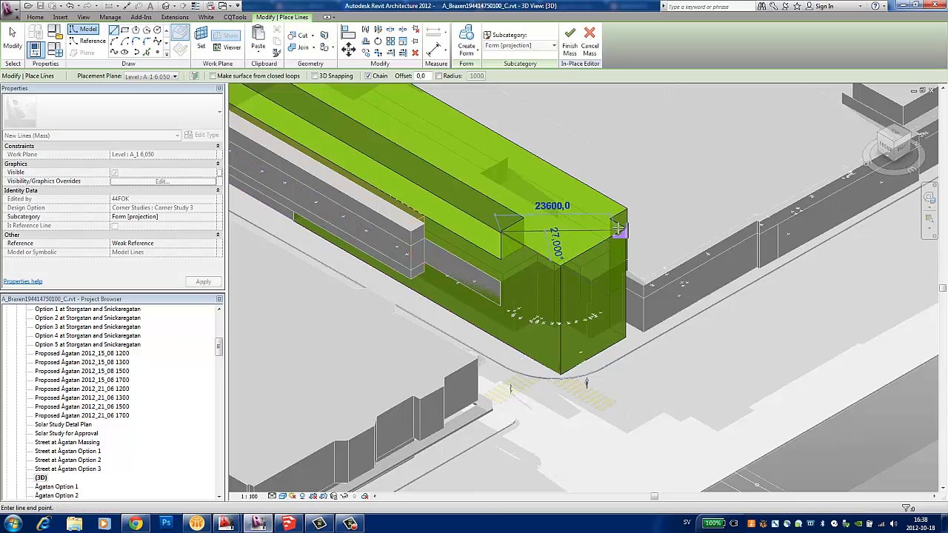
pyautogui.scroll(3, 626, 231)
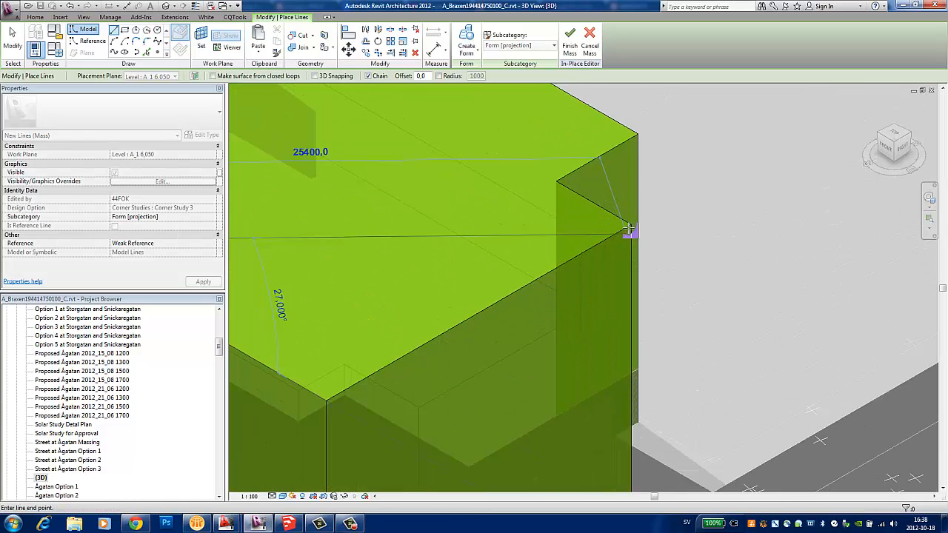
pyautogui.scroll(-1, 432, 238)
pyautogui.scroll(-5, 432, 239)
pyautogui.press('Escape')
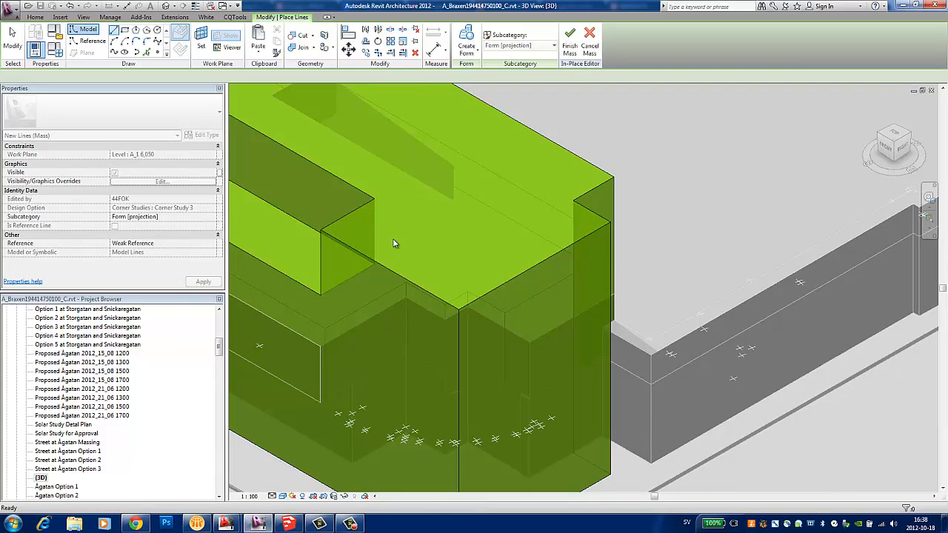
# Sketch a closed outline with a diagonal across the roof corner and sides about 11 m and 8 m long extending beyond the mass.
pyautogui.click(526, 241)
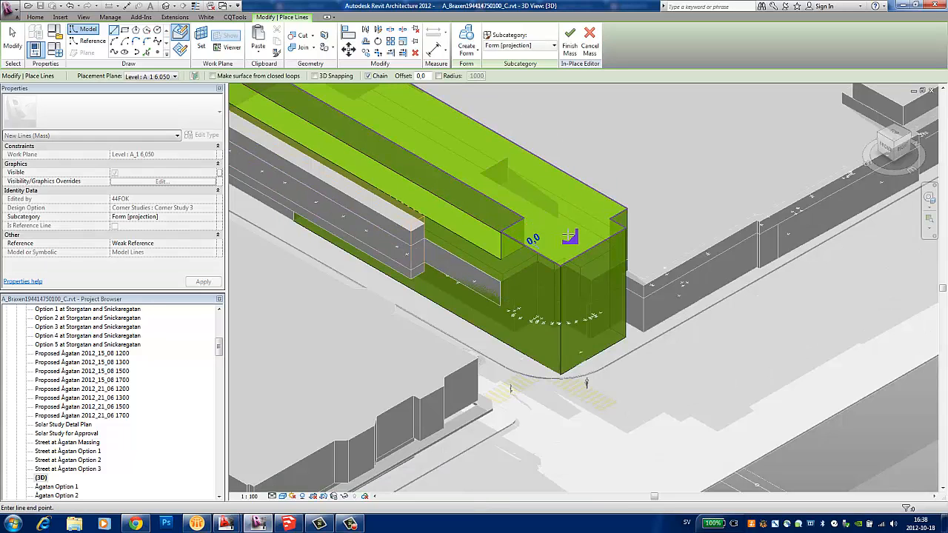
pyautogui.click(615, 240)
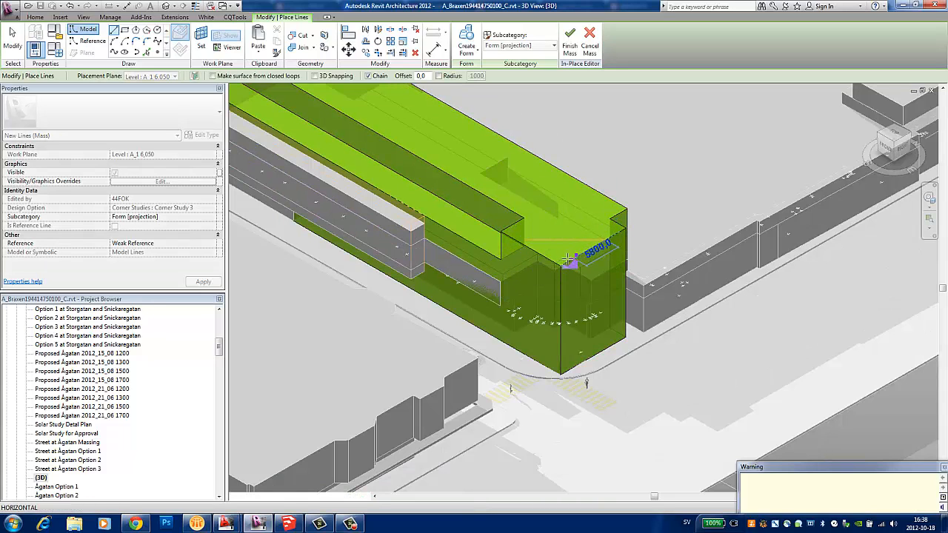
pyautogui.scroll(3, 562, 266)
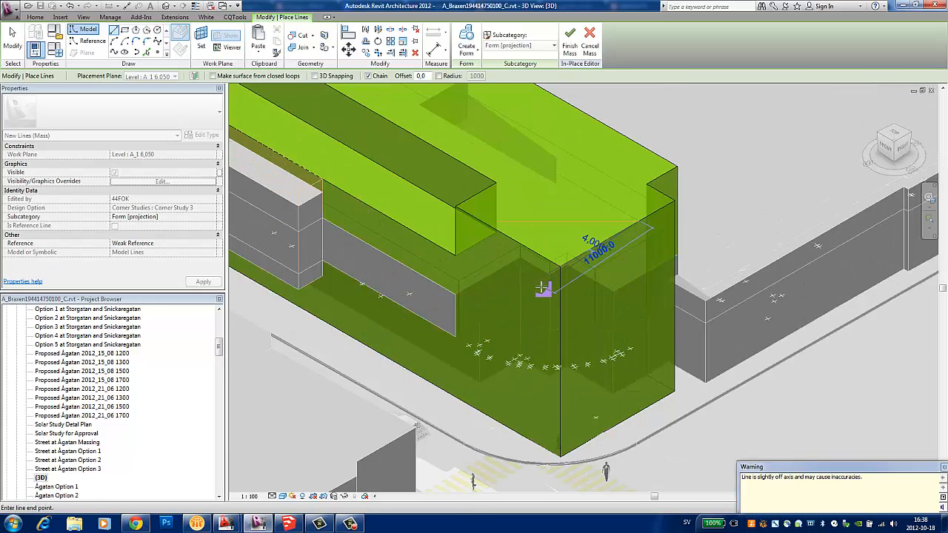
pyautogui.click(537, 279)
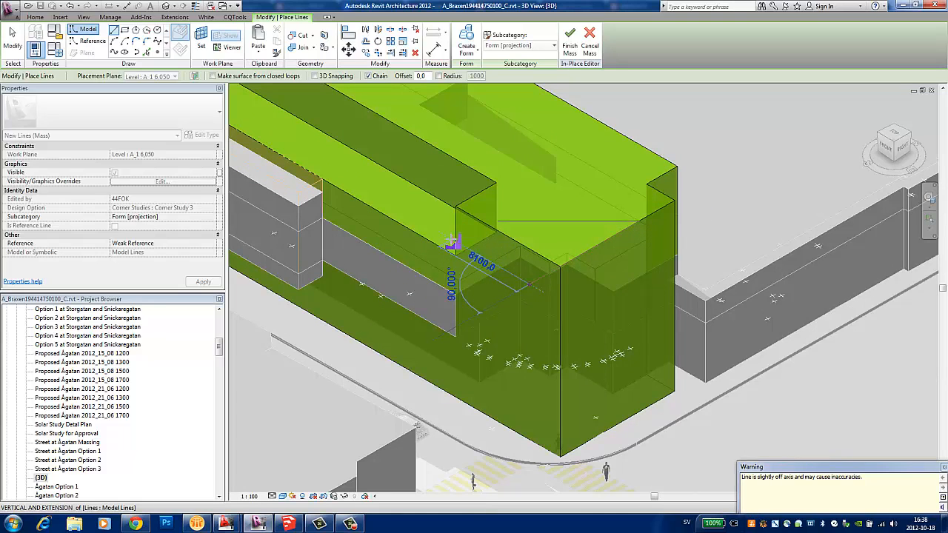
pyautogui.click(497, 222)
pyautogui.press('Escape')
pyautogui.press('Escape')
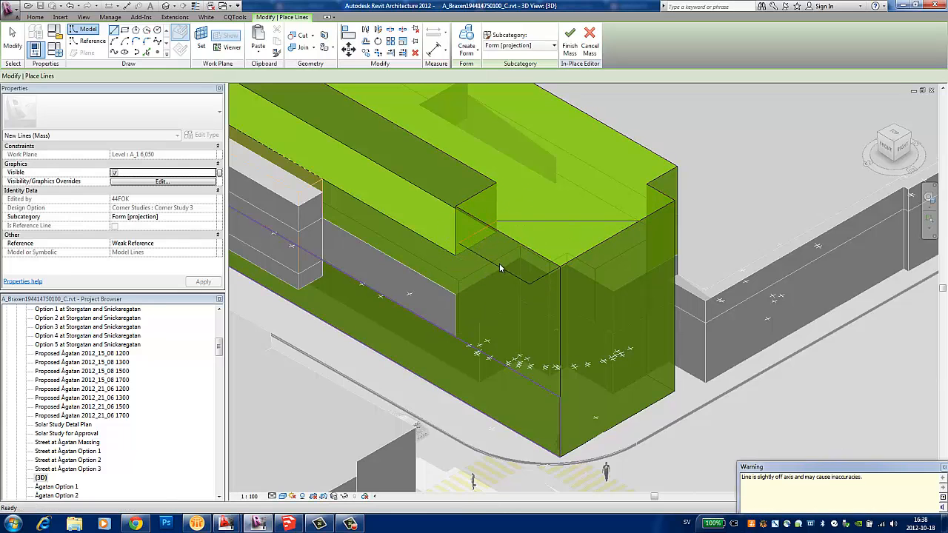
# Create a solid form from the corner outline and undo it.
pyautogui.click(499, 269)
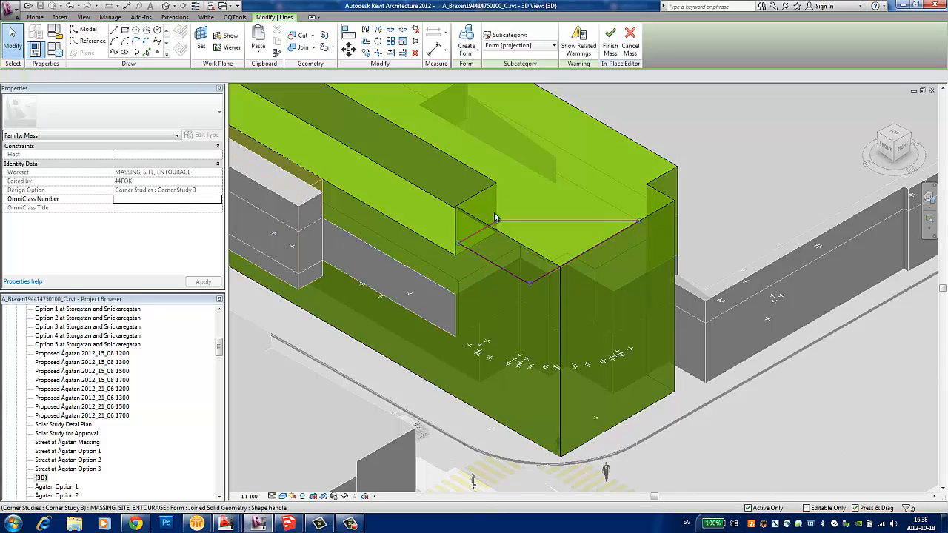
pyautogui.click(464, 47)
pyautogui.press('Escape')
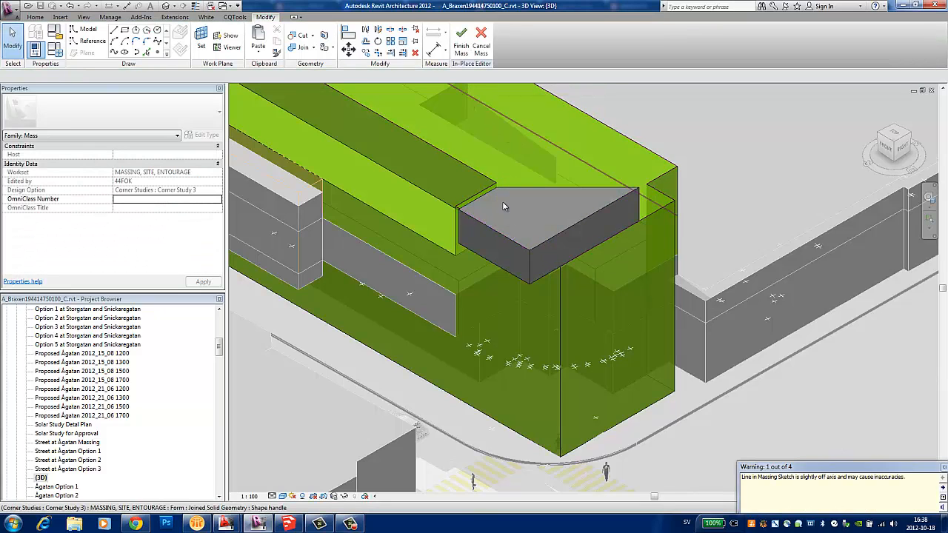
pyautogui.hotkey('ctrl', 'z')
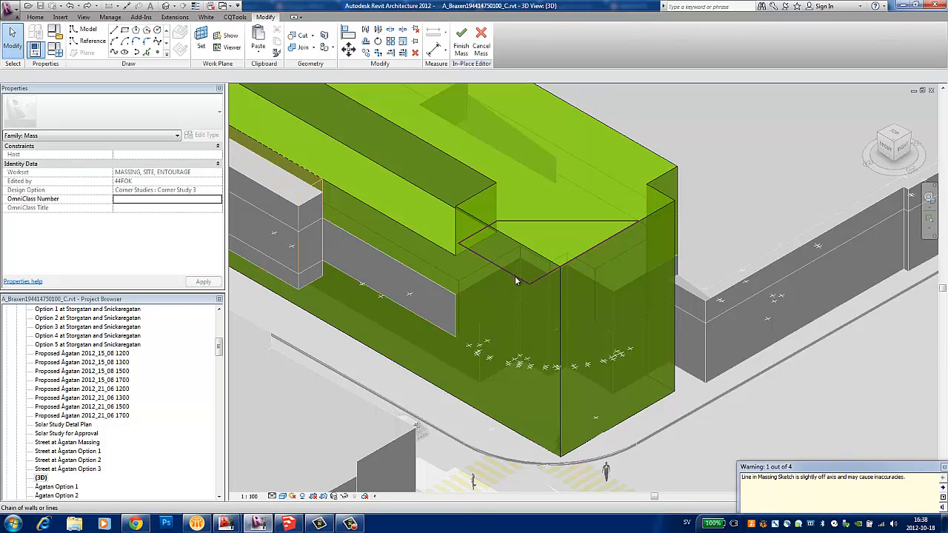
# Create a void form from the corner outline, extend it down to street level to chamfer the full-height corner, and finish the mass.
pyautogui.click(466, 56)
pyautogui.click(474, 72)
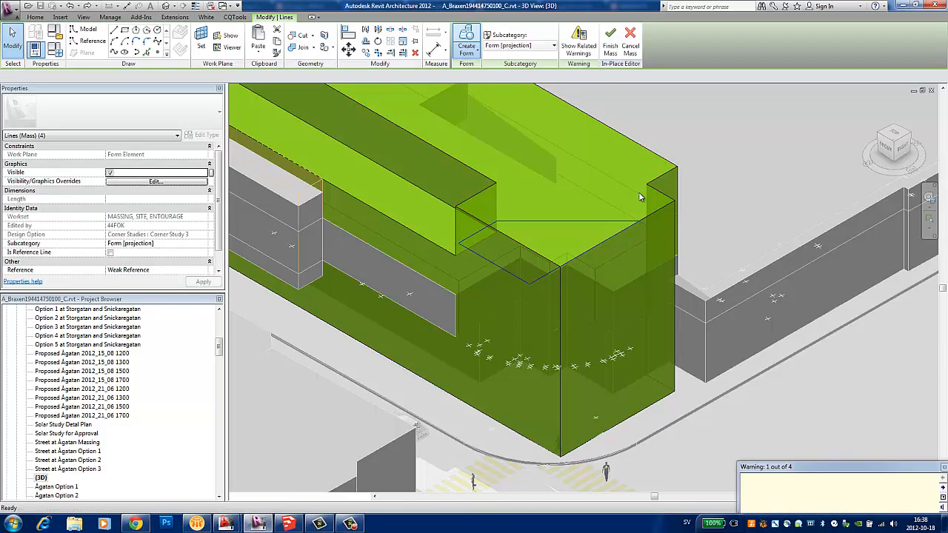
pyautogui.click(552, 278)
pyautogui.moveTo(549, 274); pyautogui.dragTo(547, 457)
pyautogui.press('Escape')
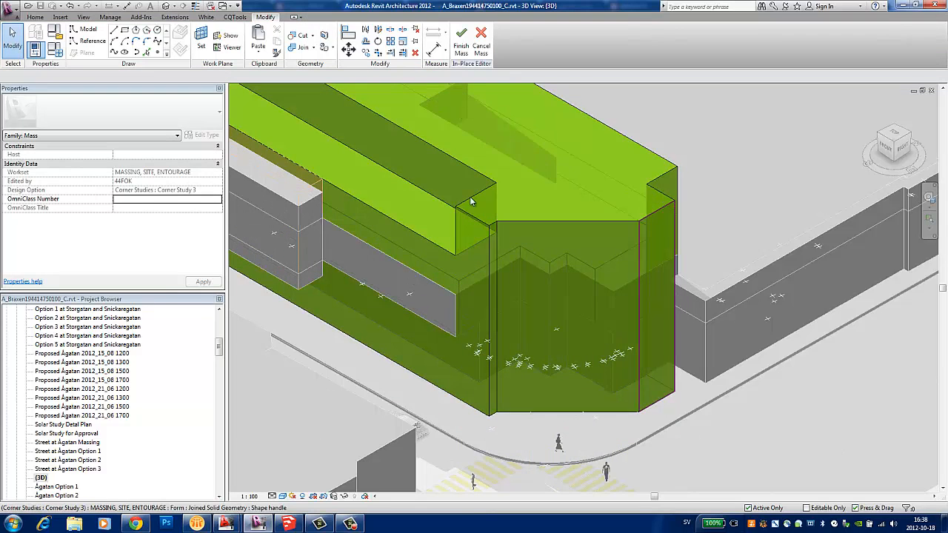
pyautogui.scroll(-4, 449, 211)
pyautogui.scroll(2, 425, 178)
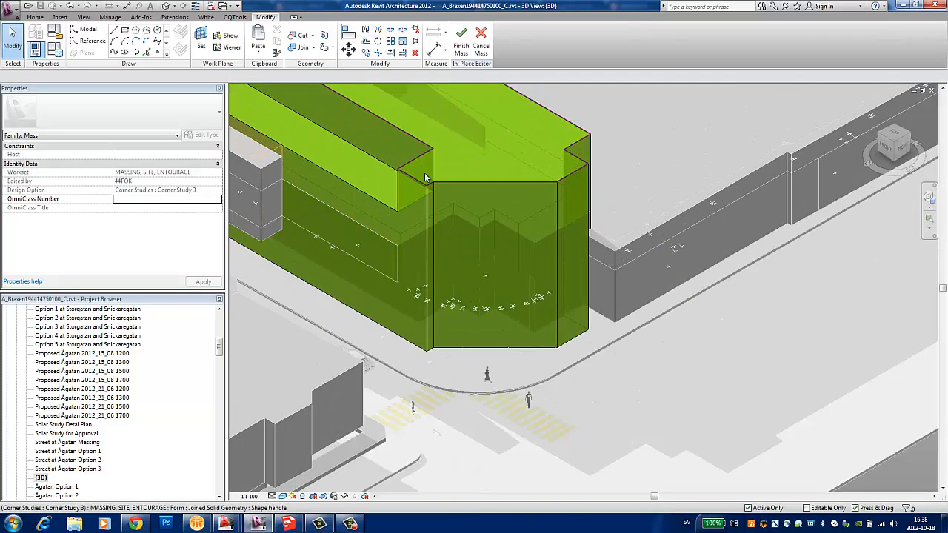
pyautogui.scroll(1, 424, 177)
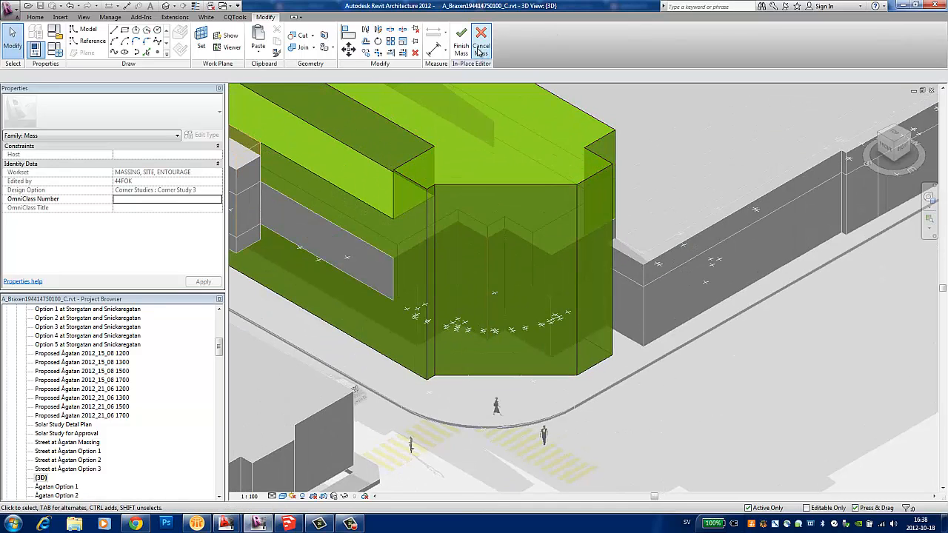
pyautogui.click(462, 43)
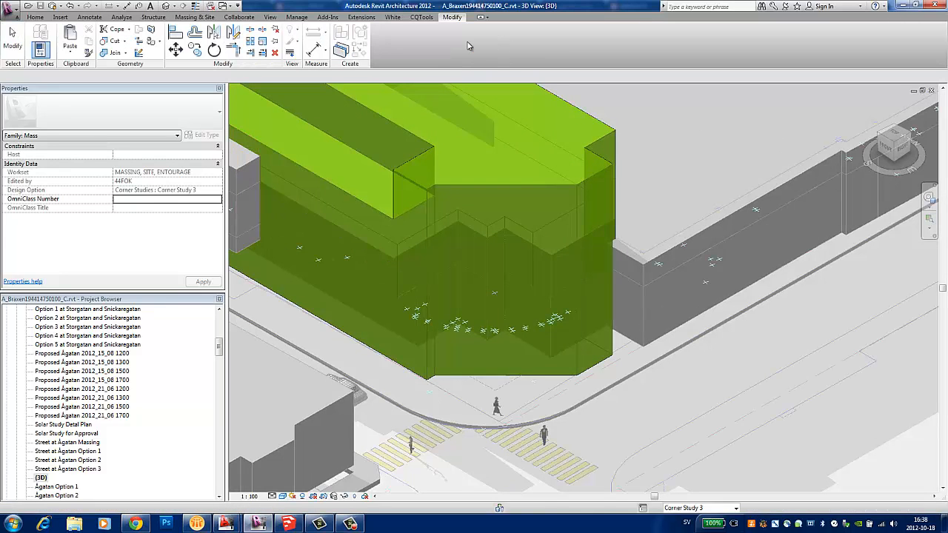
# Compare the corner shapes by making Corner Study 1 (primary) and Corner Study 2 the active design option in turn.
pyautogui.scroll(-3, 615, 256)
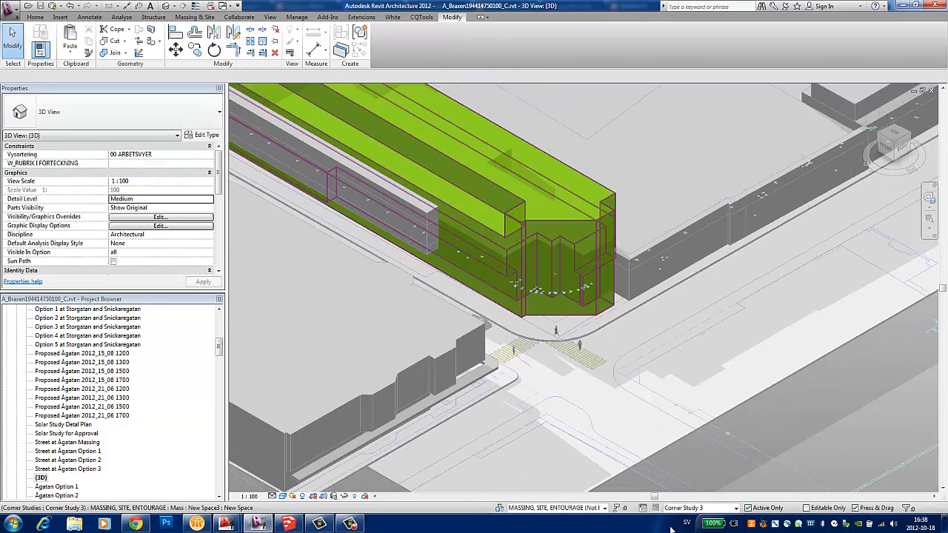
pyautogui.click(736, 508)
pyautogui.click(695, 484)
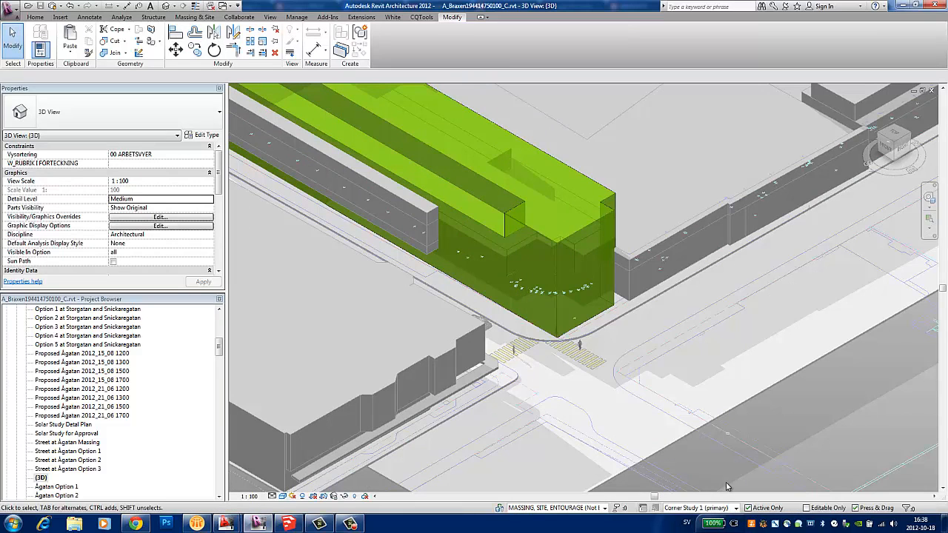
pyautogui.click(734, 508)
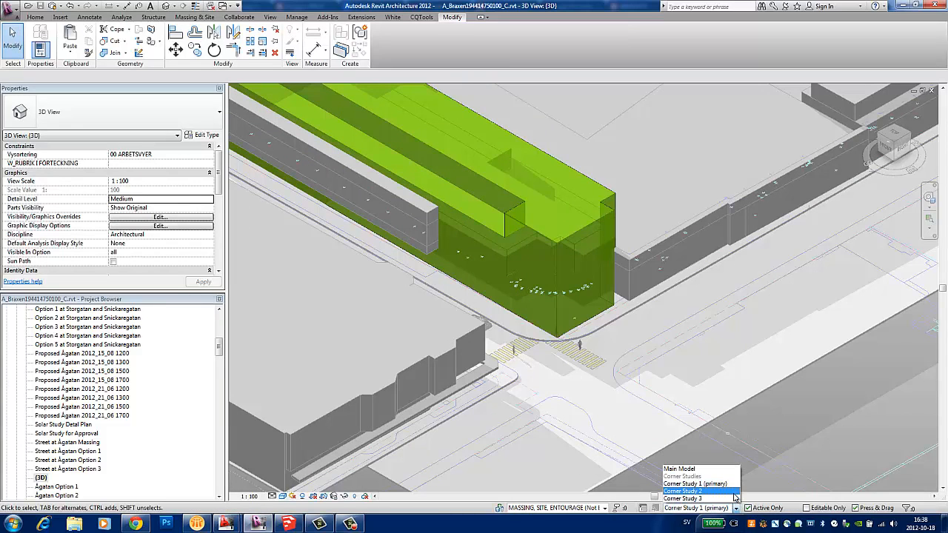
pyautogui.click(734, 492)
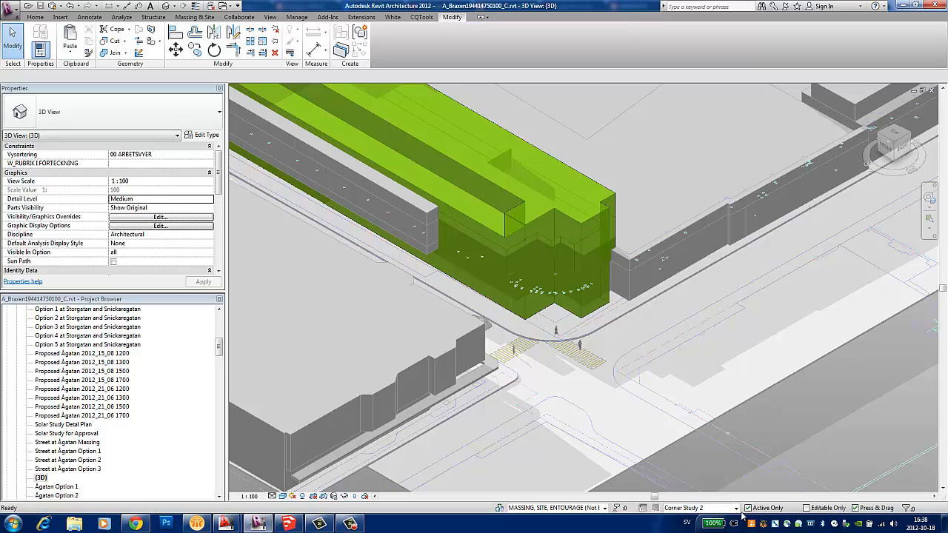
# Activate Corner Study 3, edit its mass in place to set the Mass- New Department Store material's shading transparency to 0%, and finish the mass.
pyautogui.click(736, 508)
pyautogui.click(711, 500)
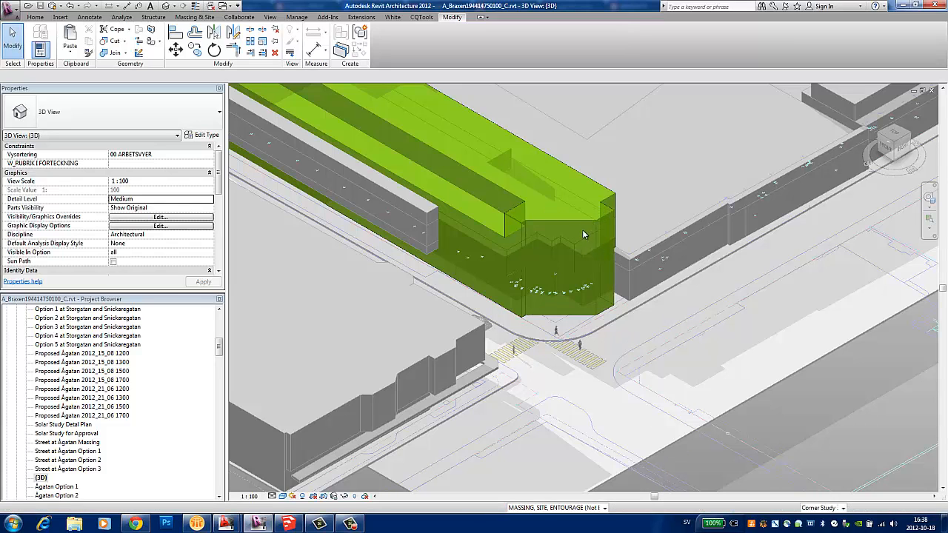
pyautogui.click(571, 171)
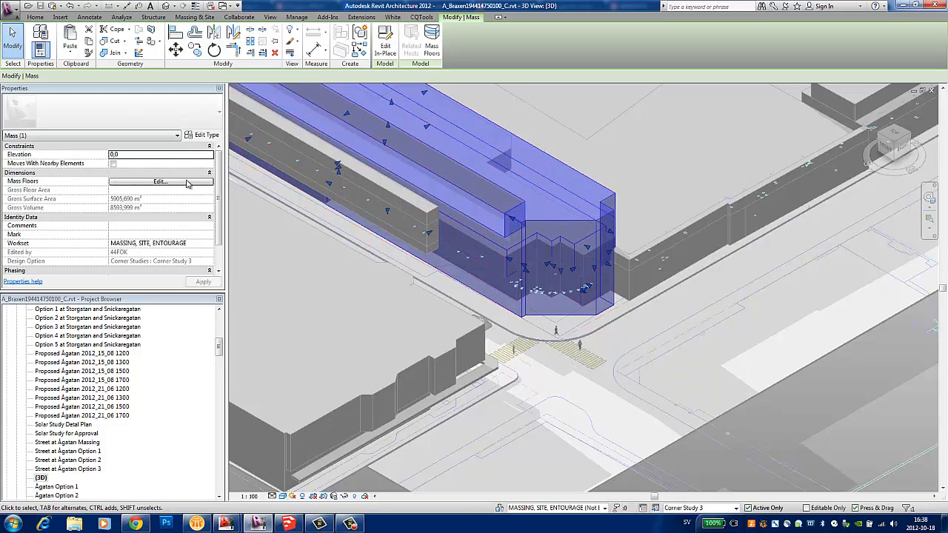
pyautogui.click(392, 43)
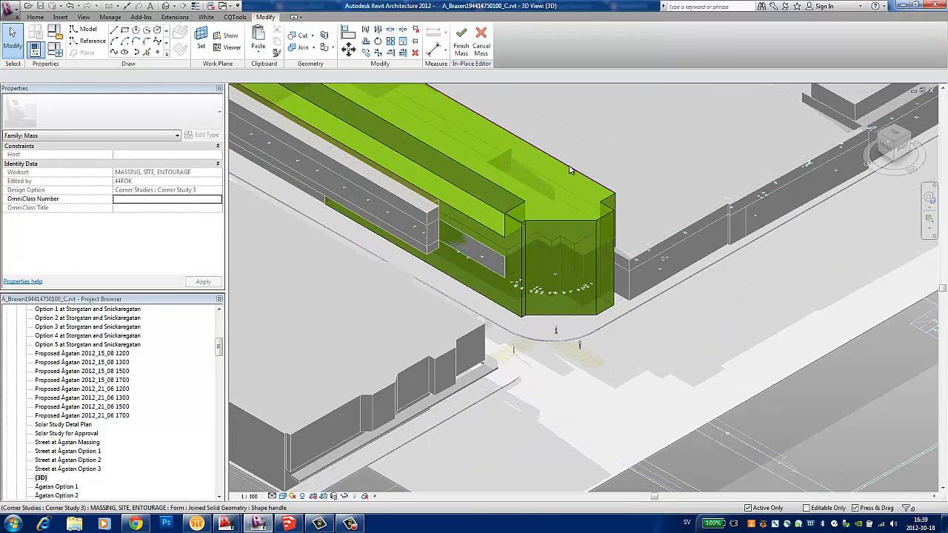
pyautogui.click(570, 170)
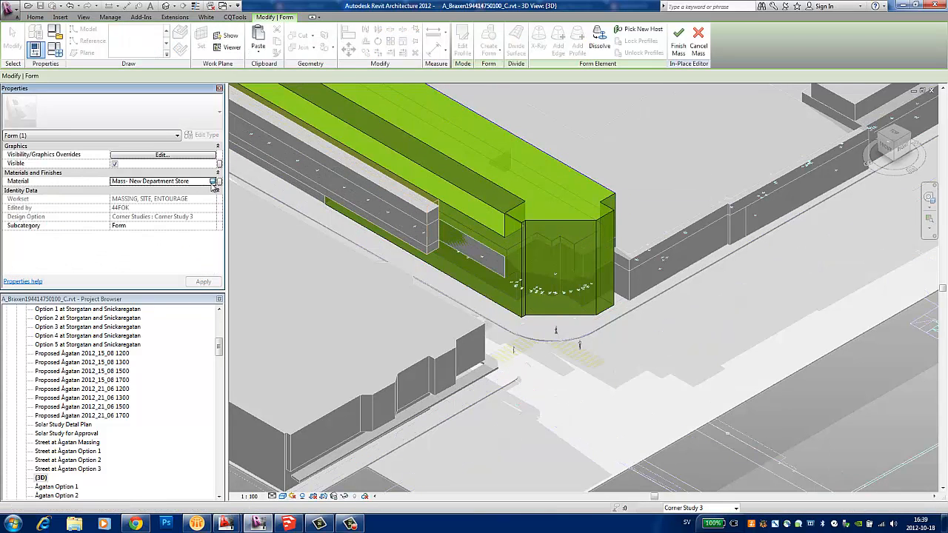
pyautogui.click(212, 182)
pyautogui.moveTo(491, 235); pyautogui.dragTo(482, 237)
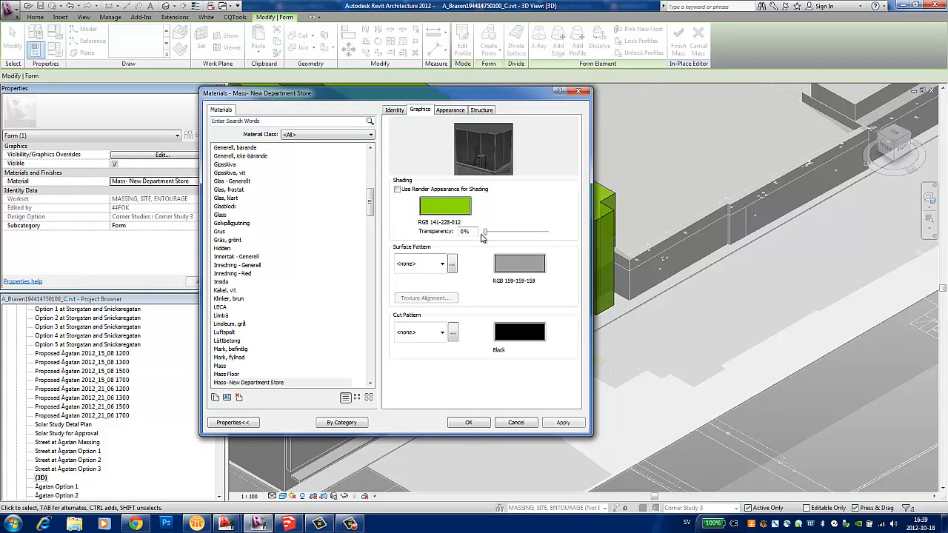
pyautogui.click(468, 425)
pyautogui.click(553, 412)
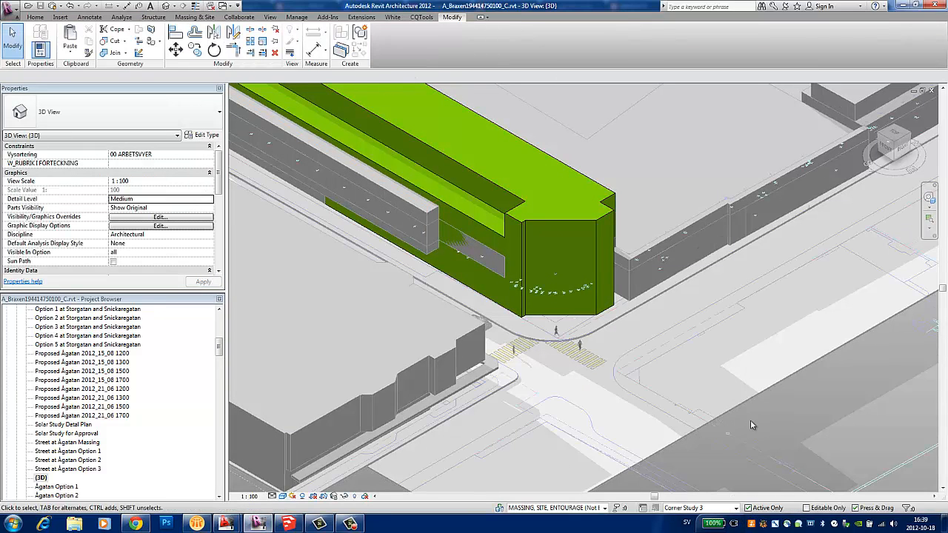
# Compare the opaque corner shapes by making Corner Study 1 (primary), Corner Study 2 and Corner Study 3 the active design option in turn.
pyautogui.click(735, 508)
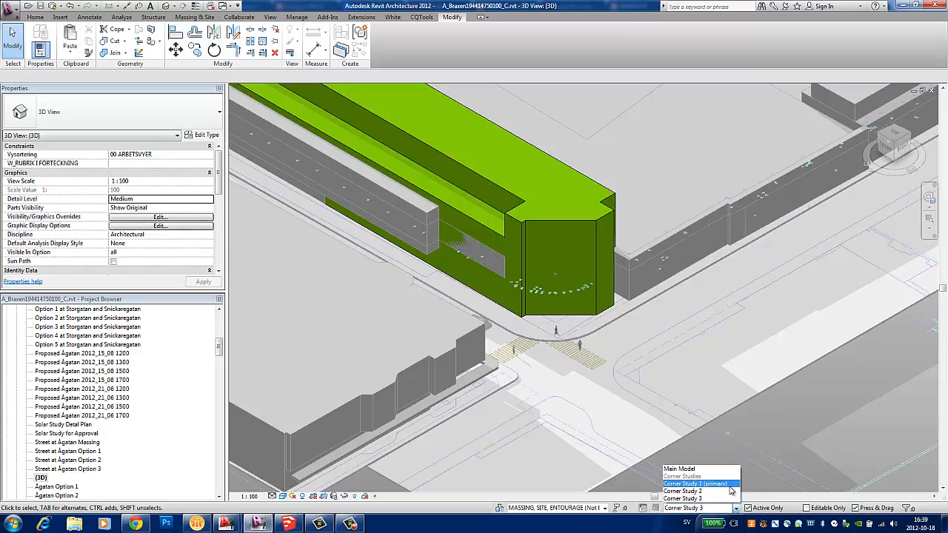
pyautogui.click(700, 484)
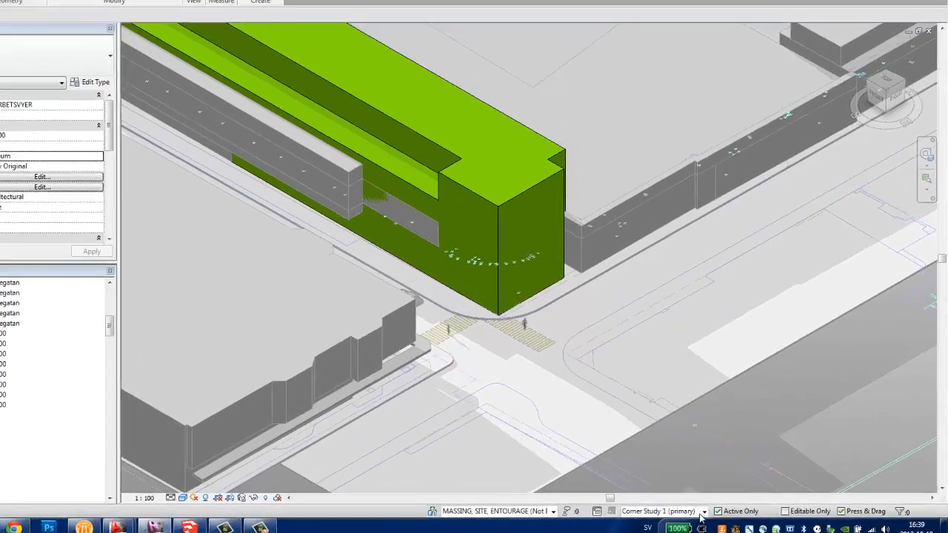
pyautogui.click(735, 508)
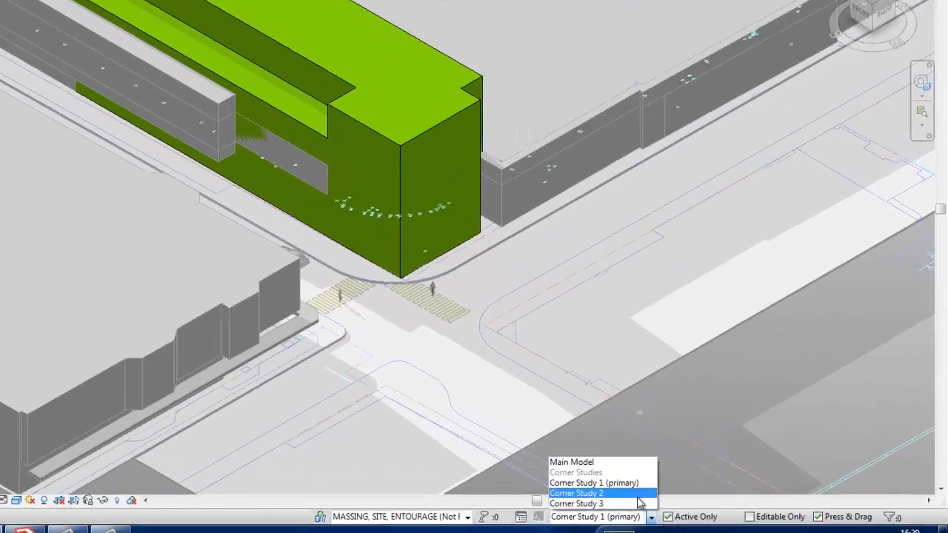
pyautogui.click(630, 493)
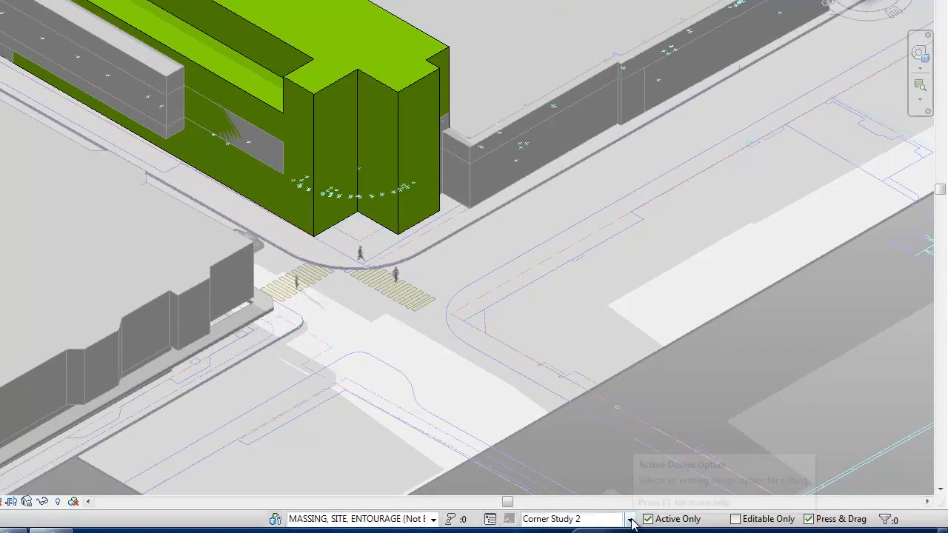
pyautogui.click(632, 523)
pyautogui.click(618, 507)
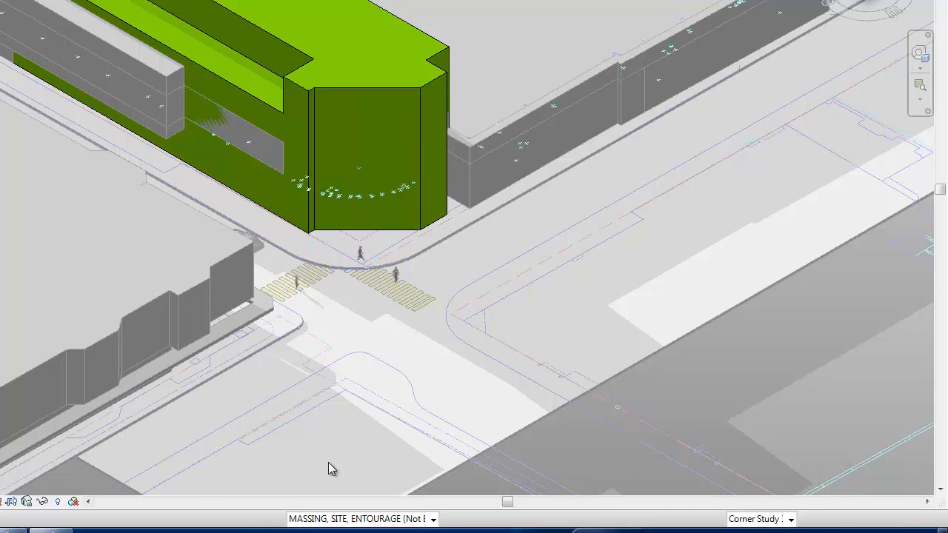